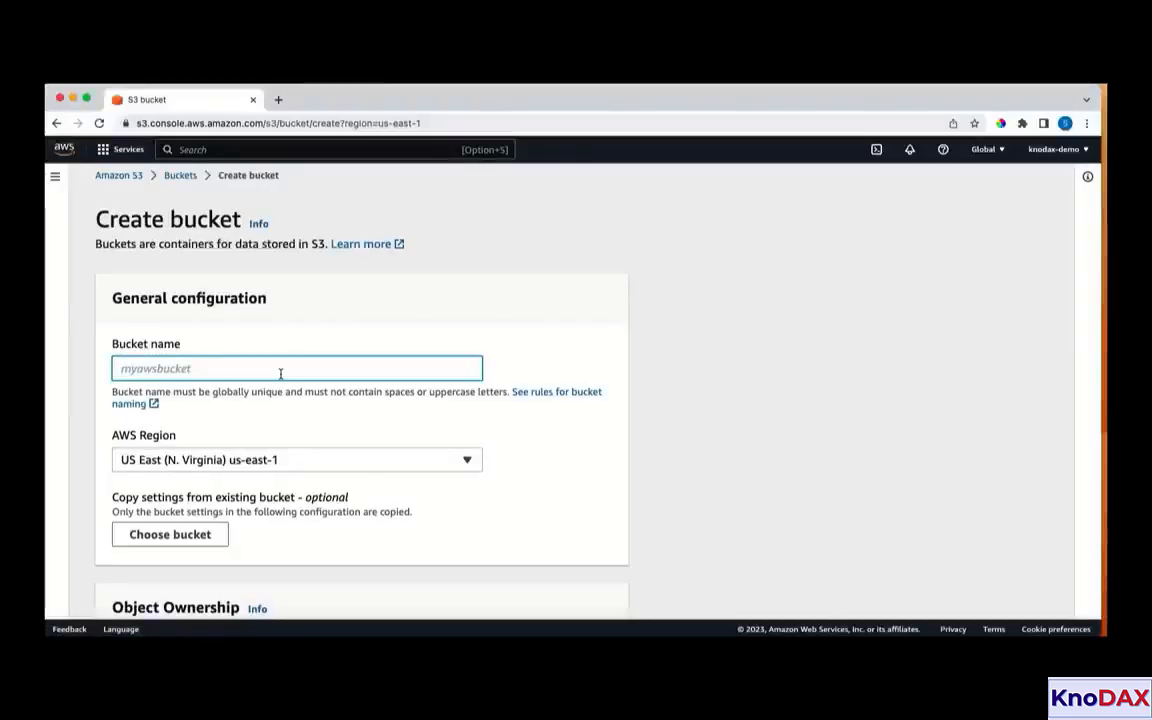
Try to create a bucket named "test" with the default settings, and return to the bucket list
type("test")
scroll(517, 341, "down", 15)
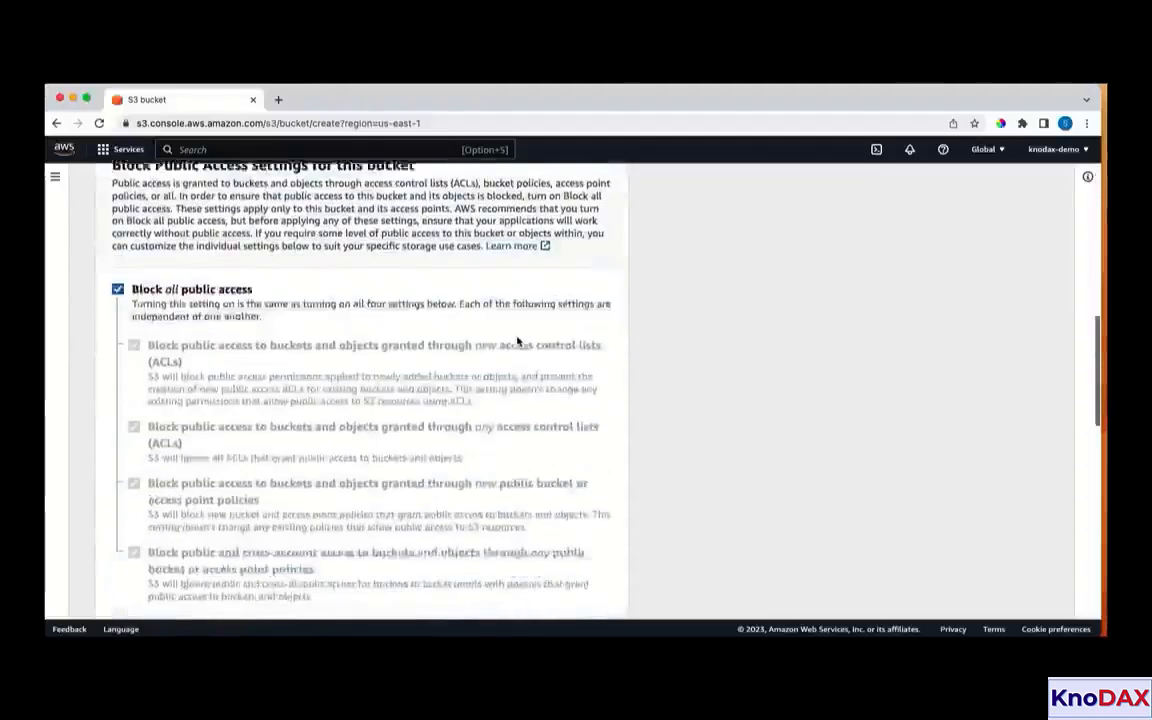
scroll(517, 341, "down", 5)
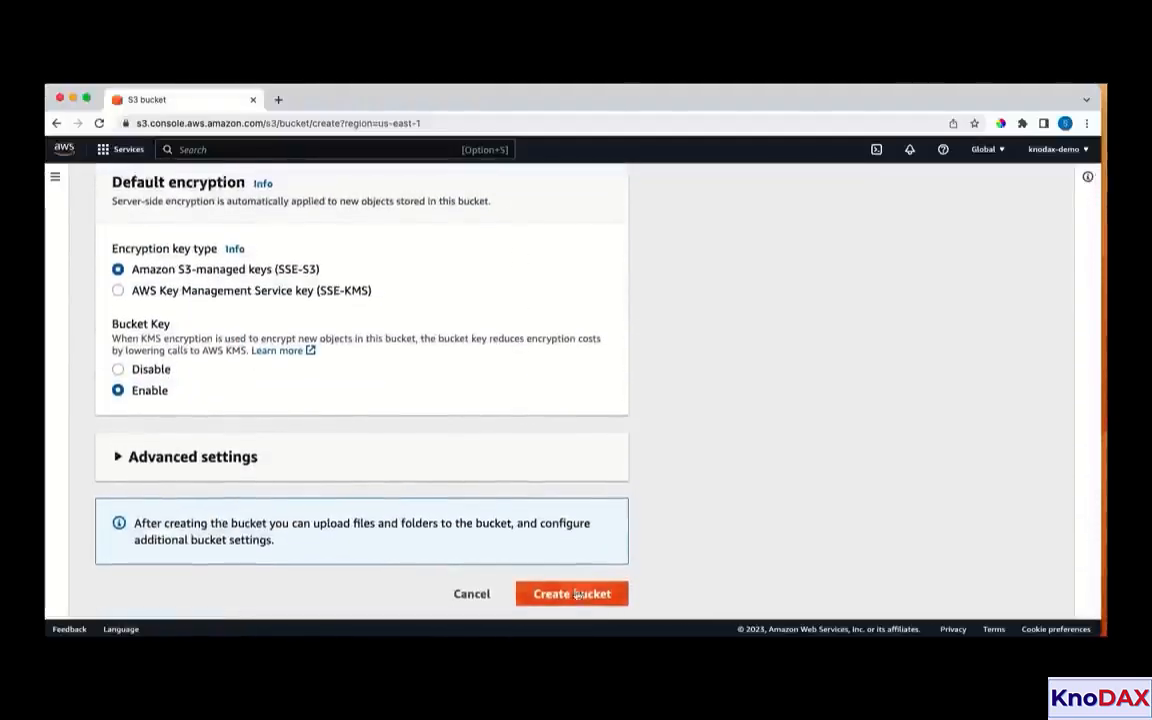
left_click(577, 595)
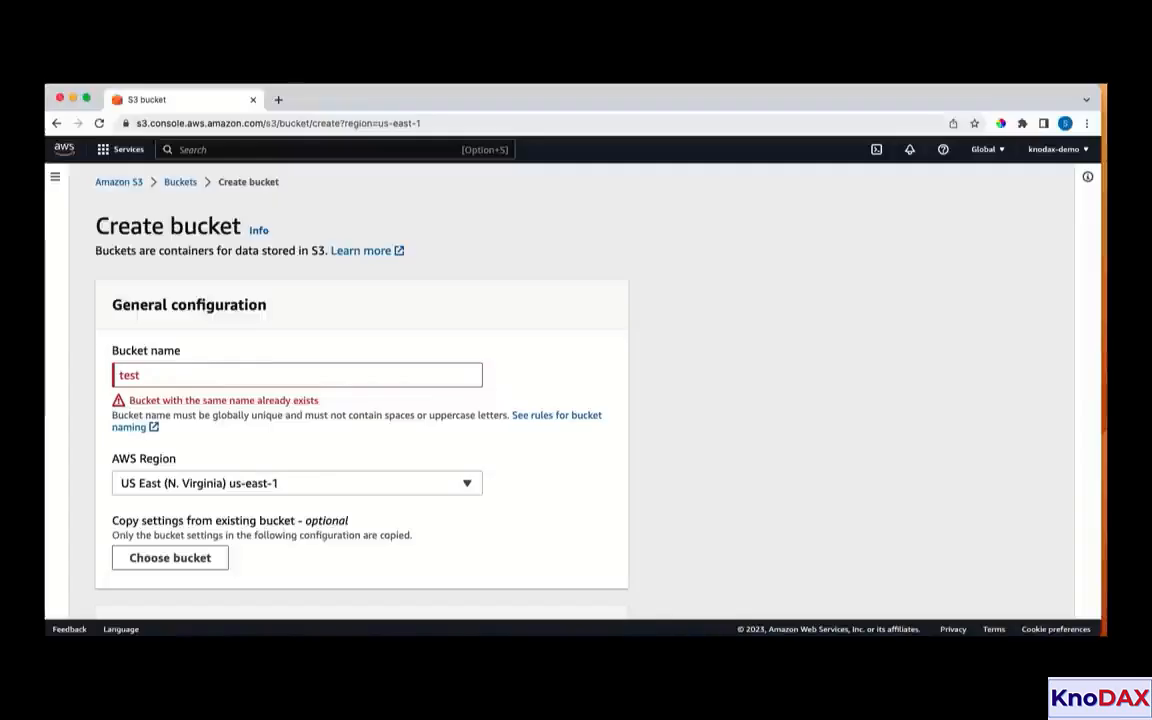
left_click(180, 182)
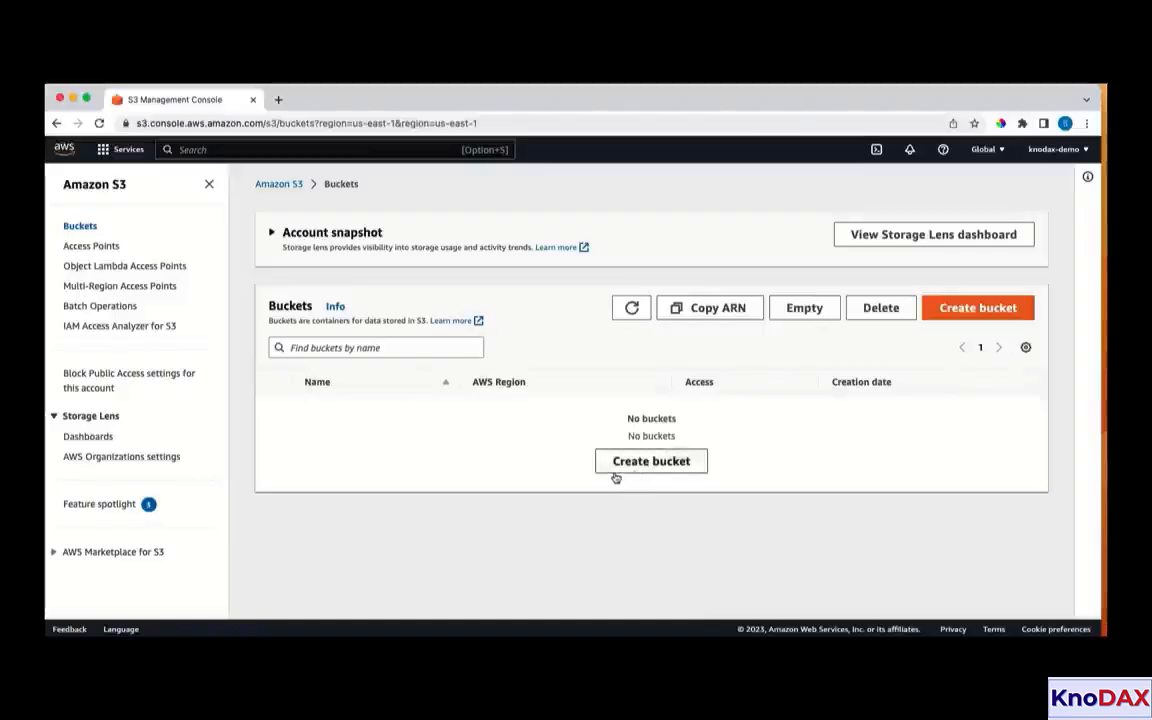
Start a new bucket form and try again to create the bucket under the name "test"
left_click(952, 309)
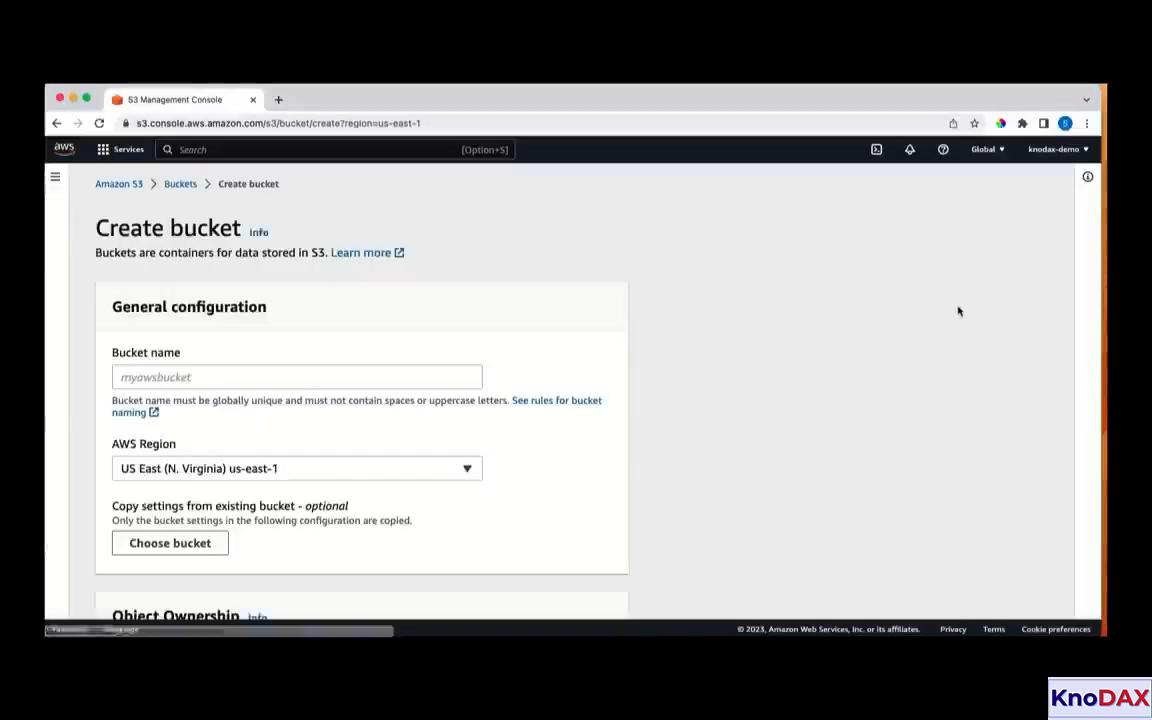
left_click(186, 376)
type("test")
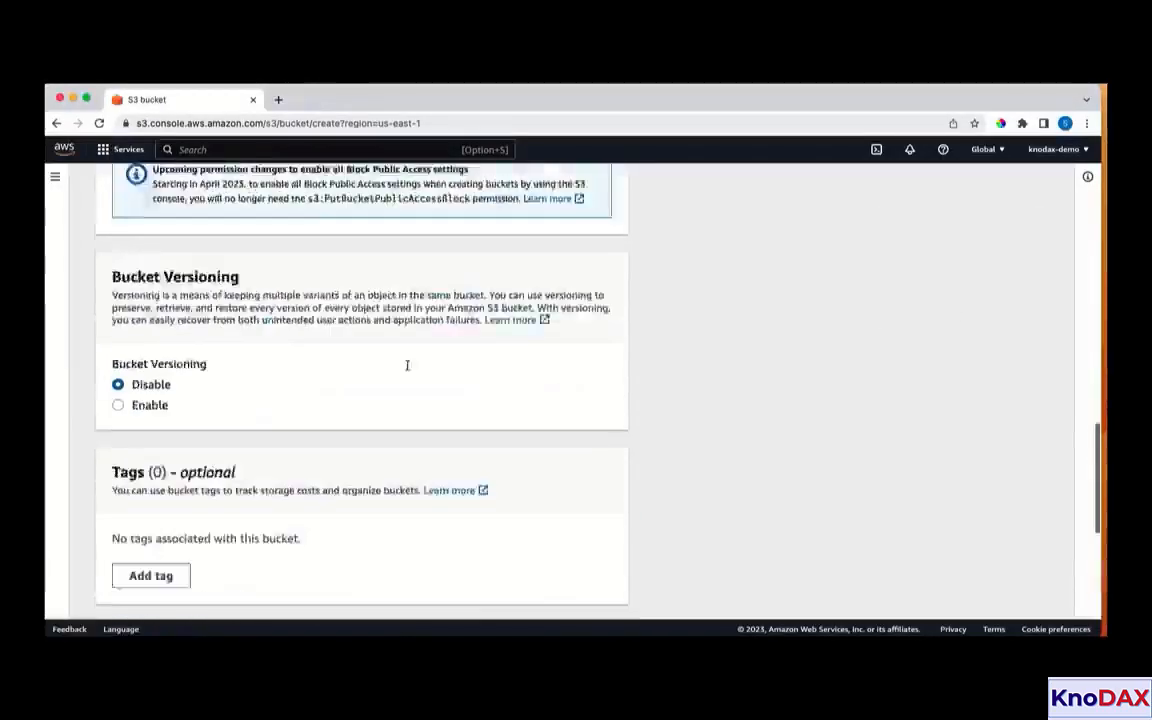
scroll(403, 365, "up", 15)
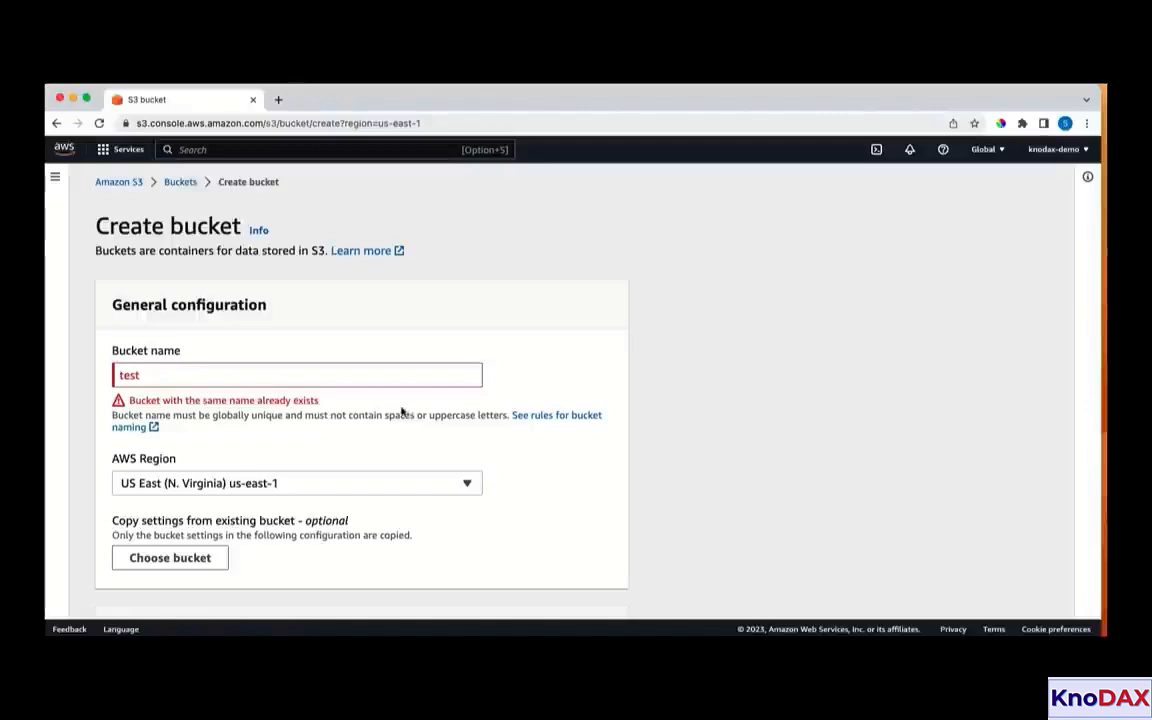
Replace the bucket name with knodax-s3-demo and look over the available AWS regions, keeping US East (N. Virginia) us-east-1
type("knodax-s3-demo")
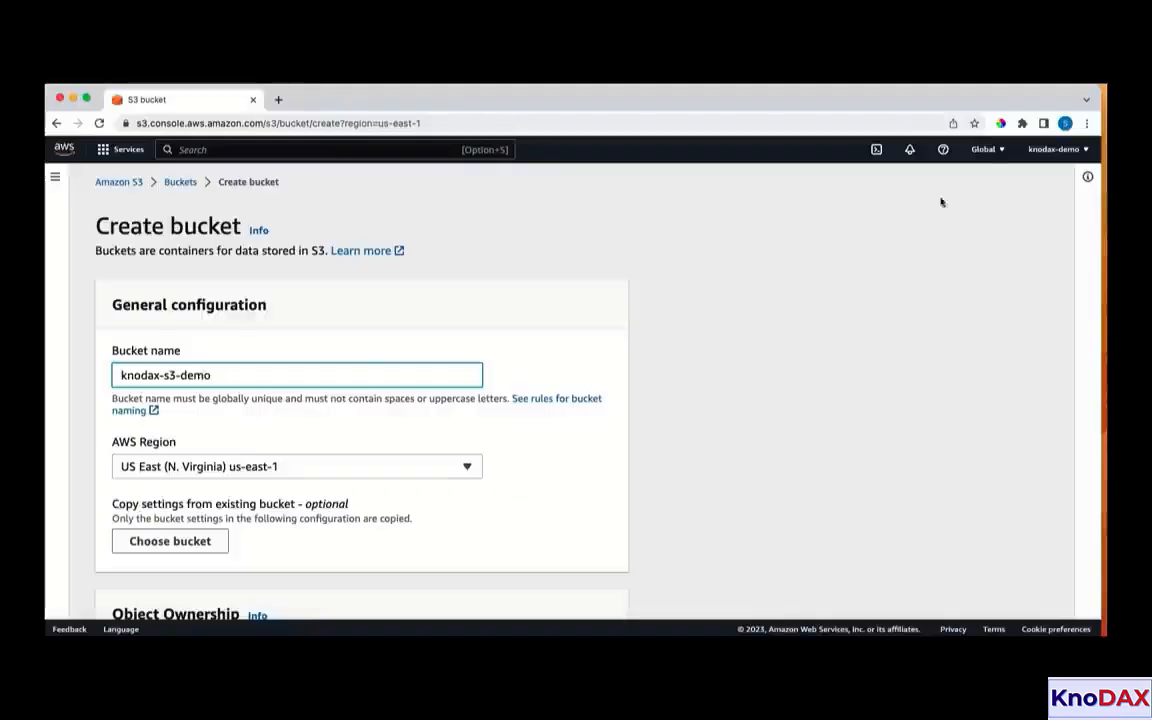
left_click(984, 151)
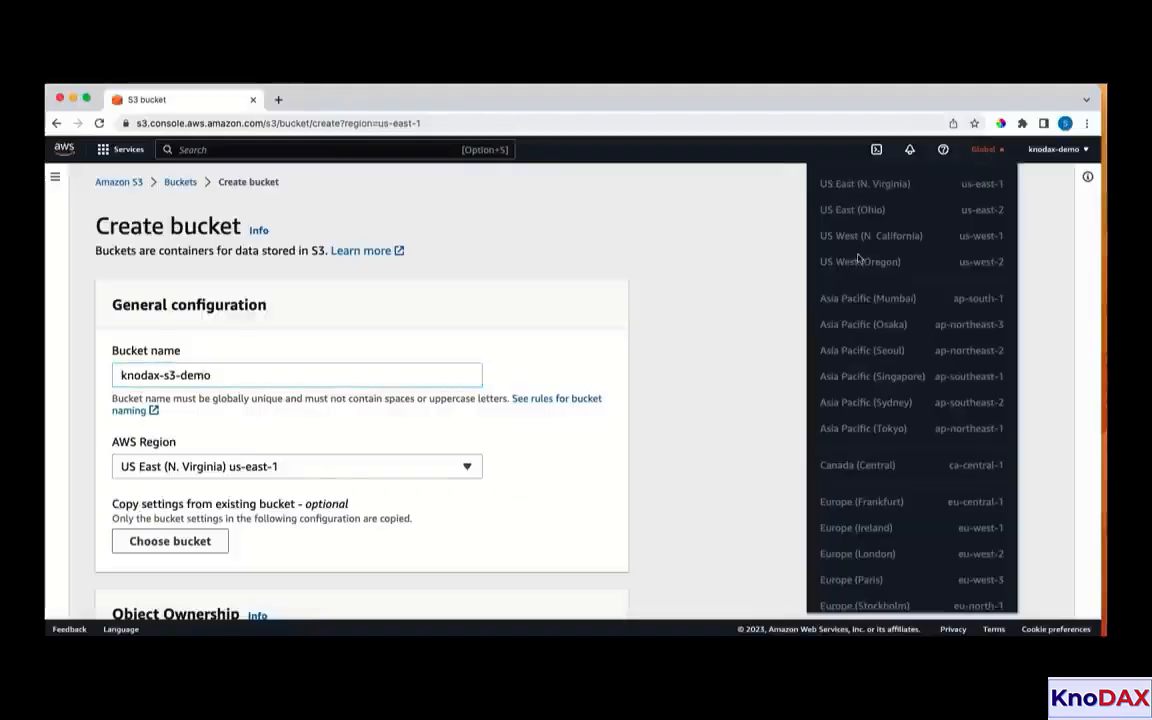
left_click(871, 189)
Review the default ownership, public access, versioning and encryption settings, and create the bucket with them
scroll(237, 509, "down", 2)
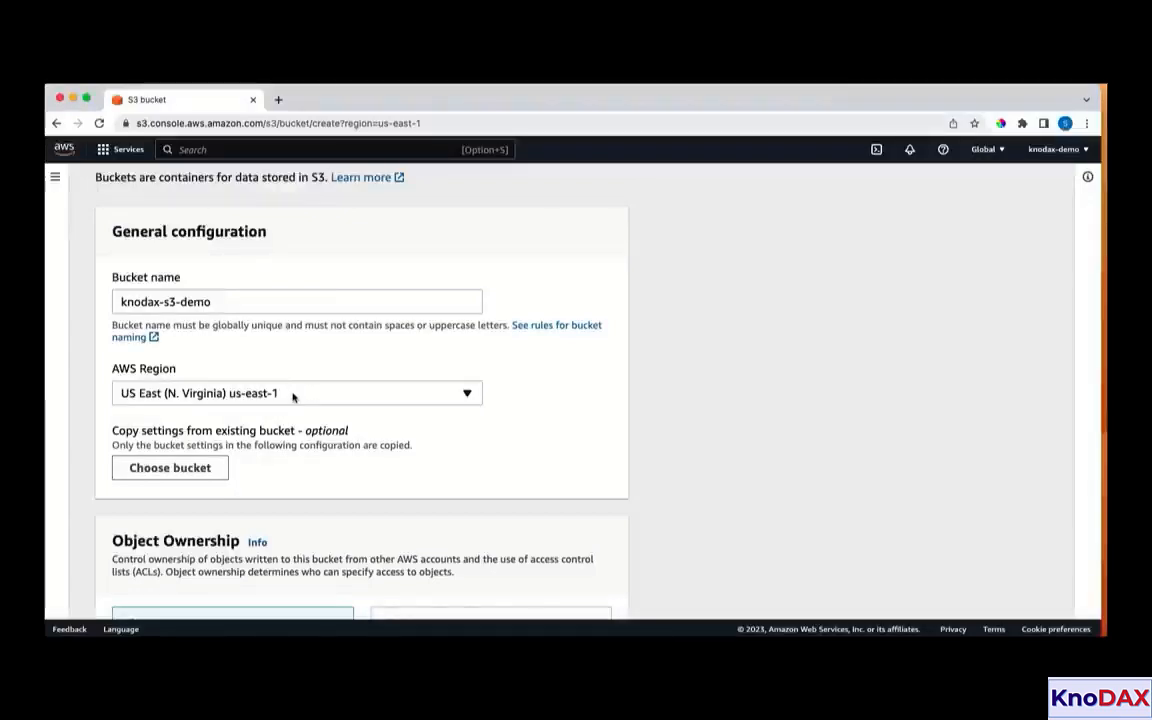
scroll(300, 400, "down", 3)
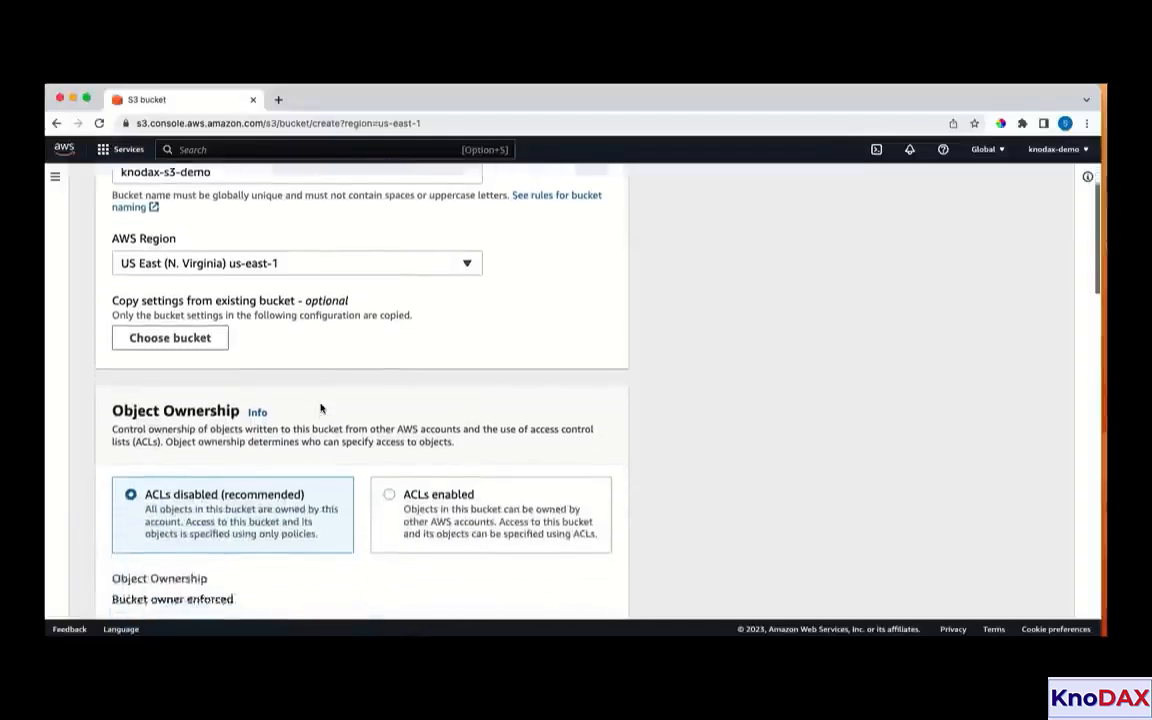
scroll(320, 404, "down", 3)
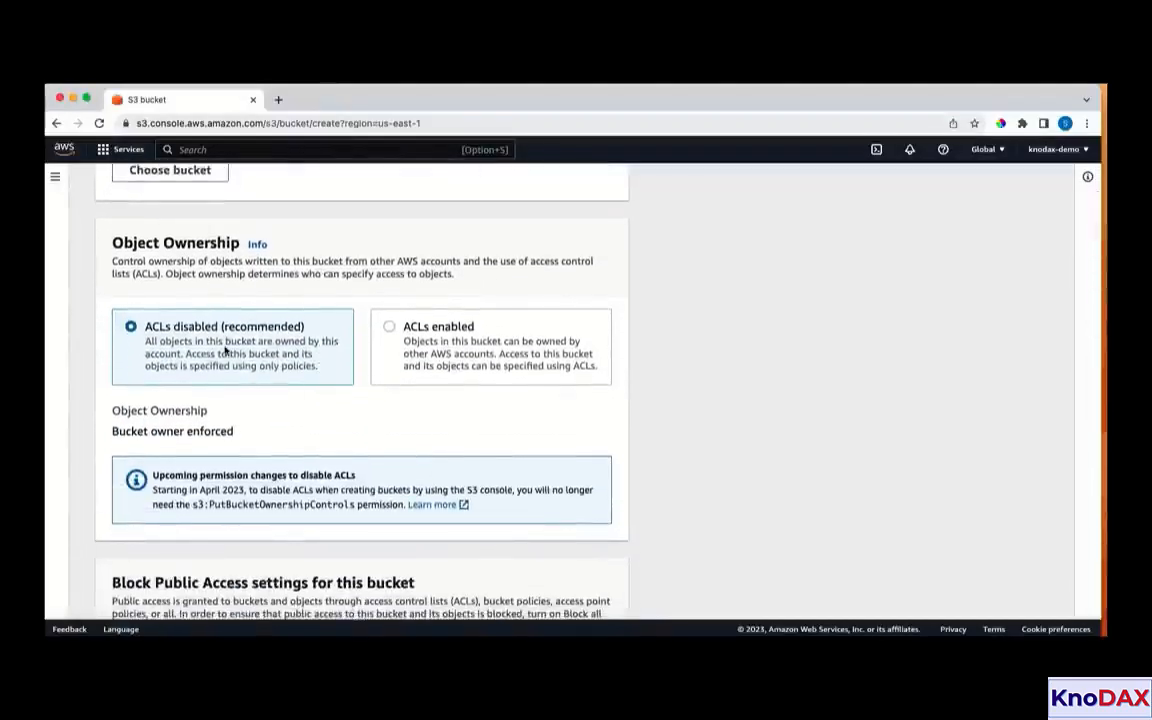
scroll(229, 432, "down", 3)
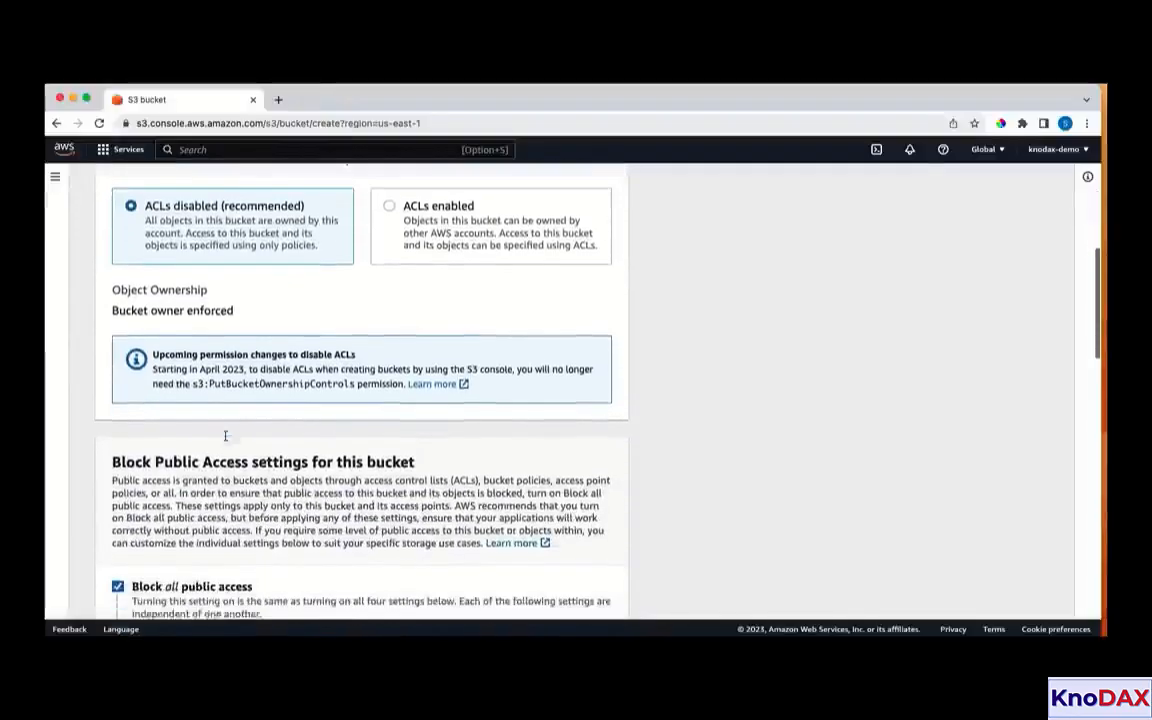
scroll(226, 439, "down", 3)
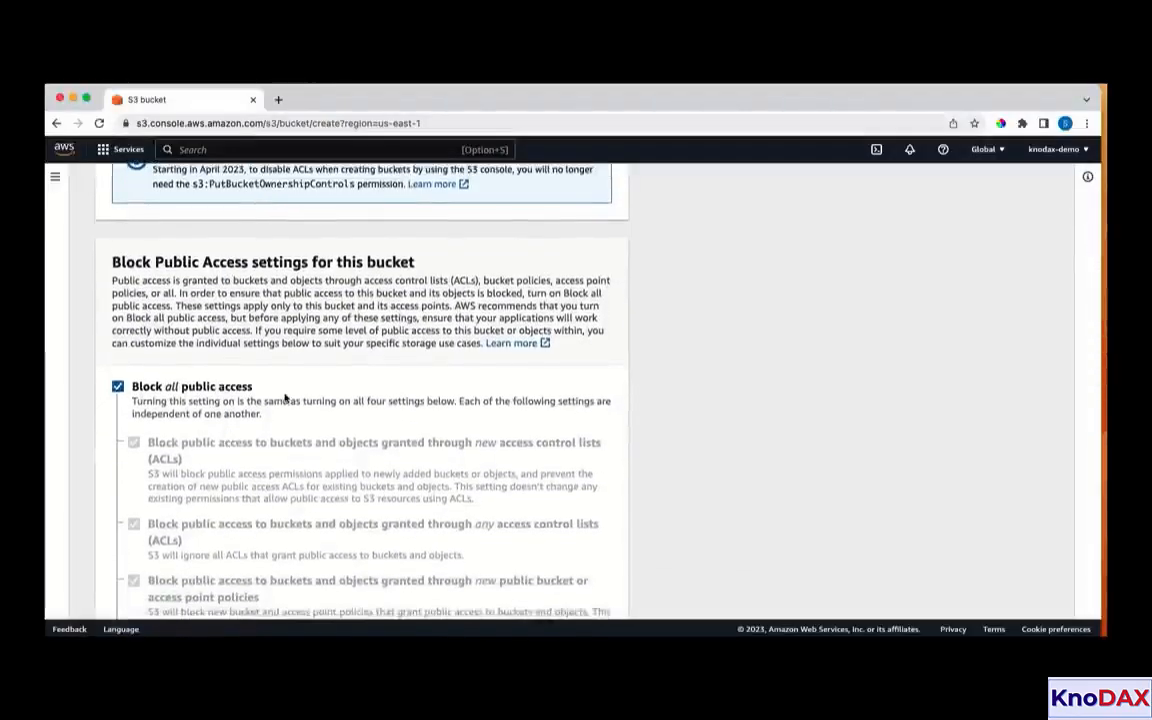
scroll(285, 398, "down", 10)
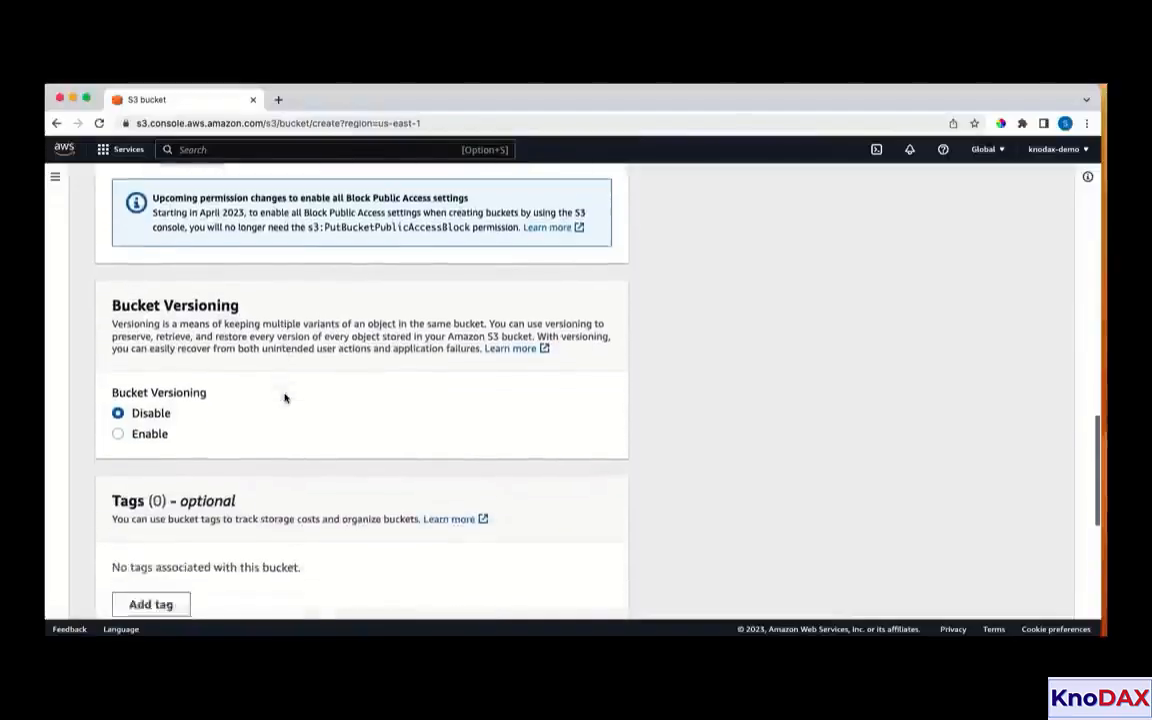
scroll(285, 398, "down", 3)
scroll(236, 434, "down", 3)
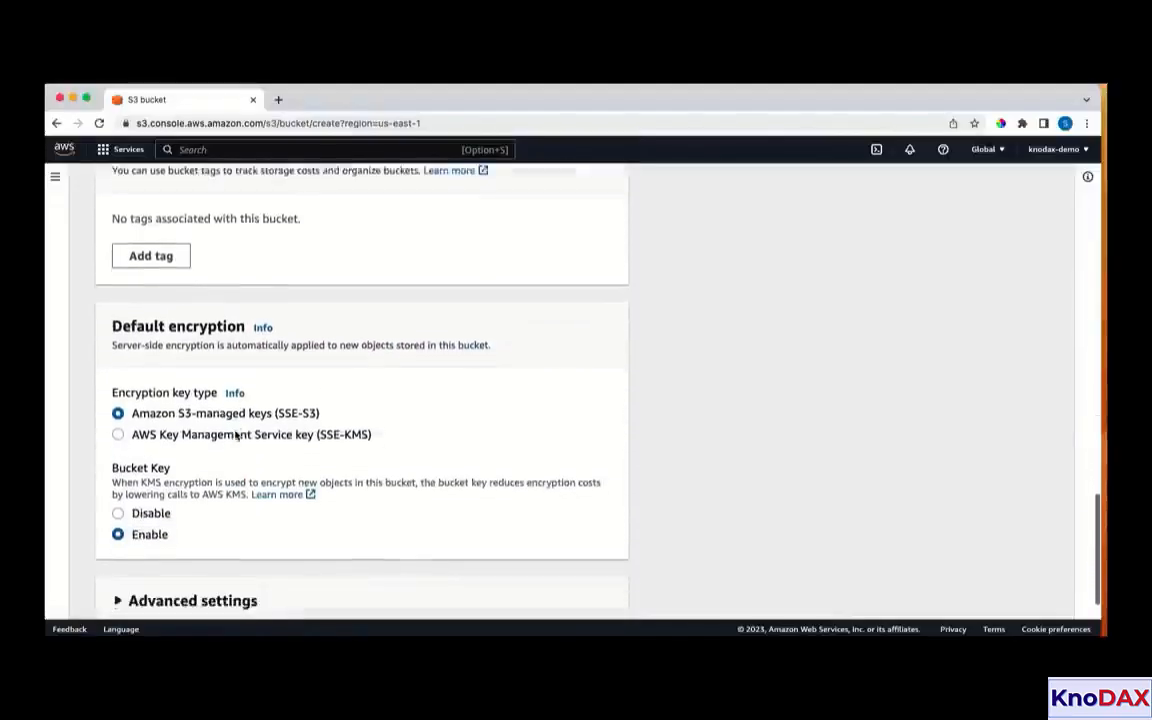
scroll(236, 434, "down", 3)
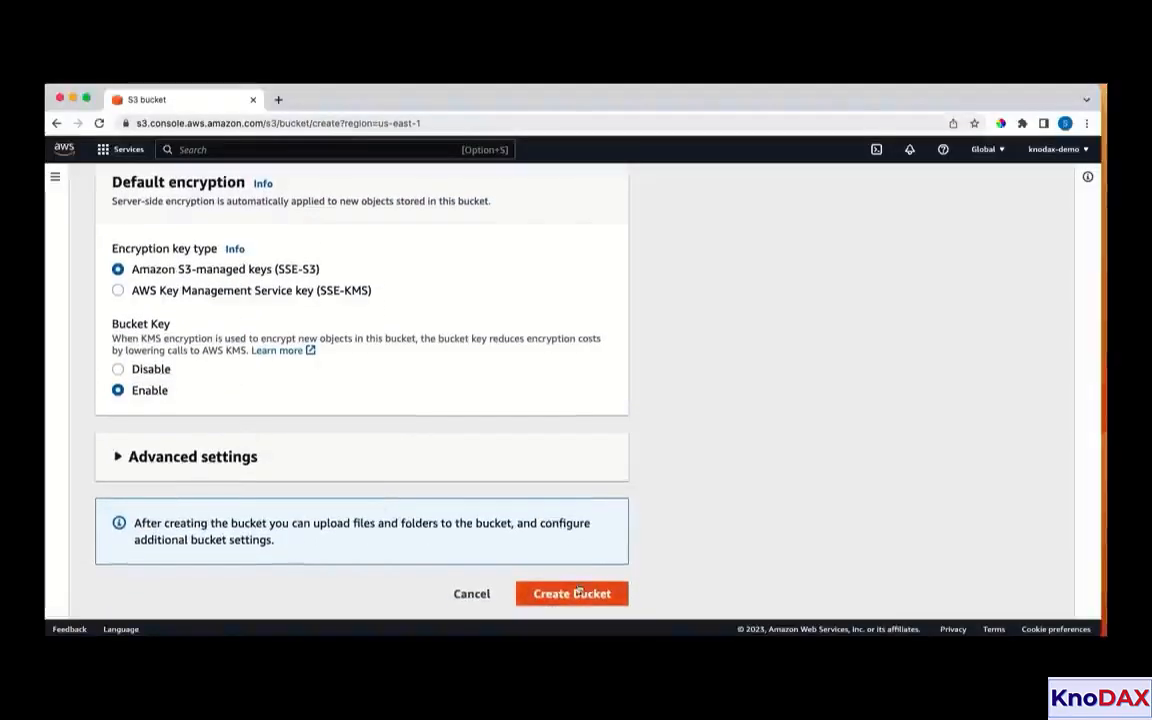
left_click(573, 594)
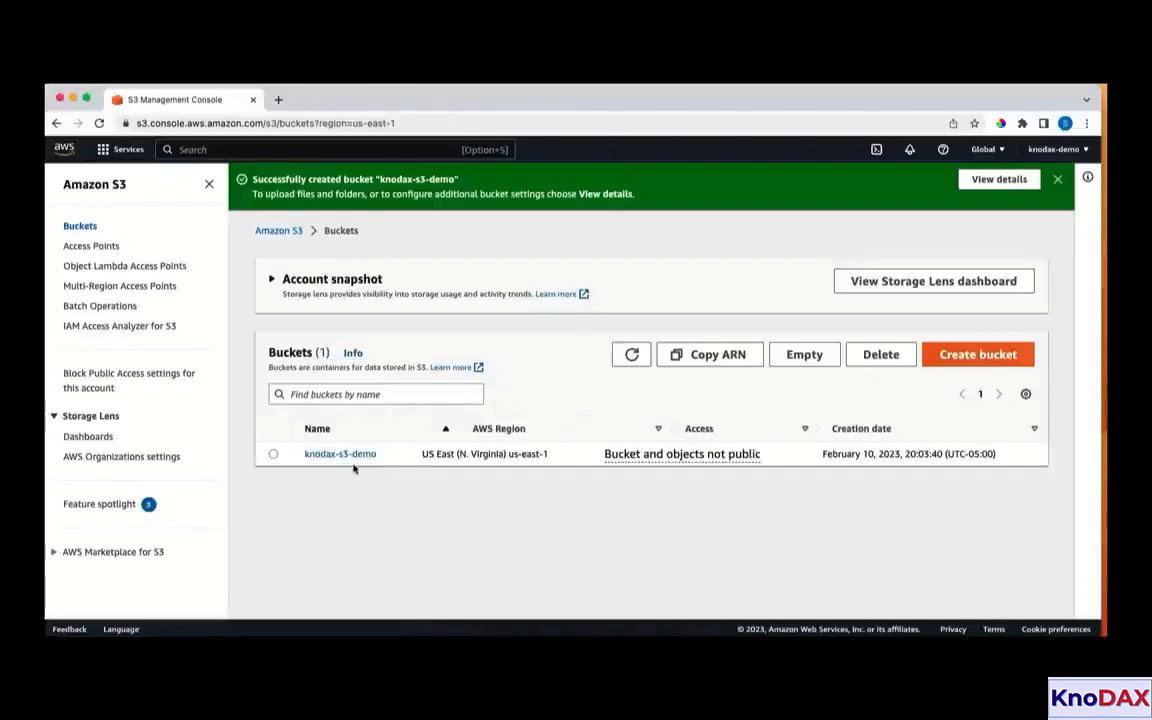
Open the knodax-s3-demo bucket and examine its properties, including the bucket overview and versioning
left_click(273, 455)
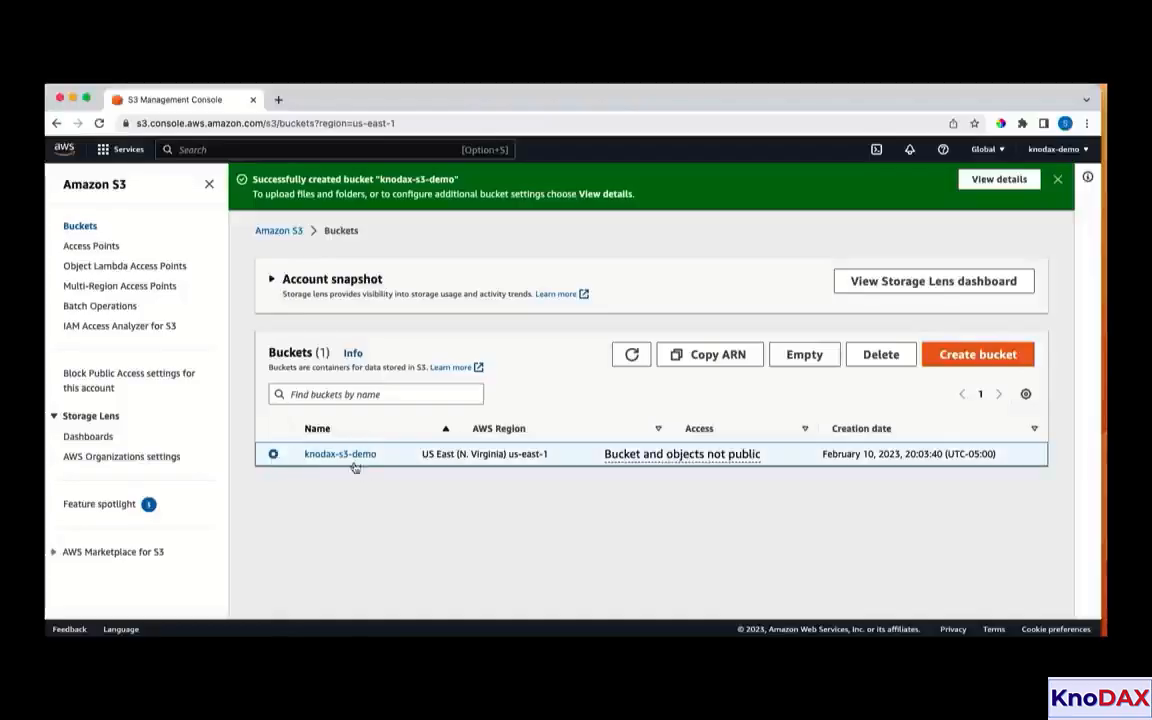
left_click(338, 455)
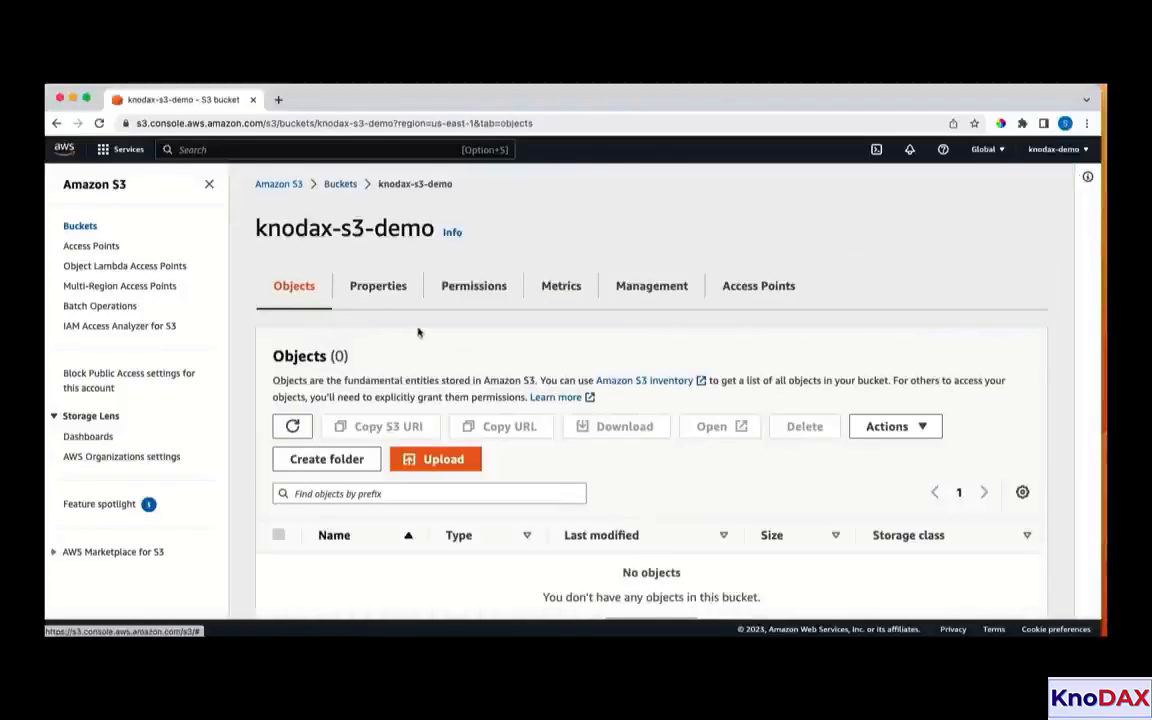
left_click(390, 293)
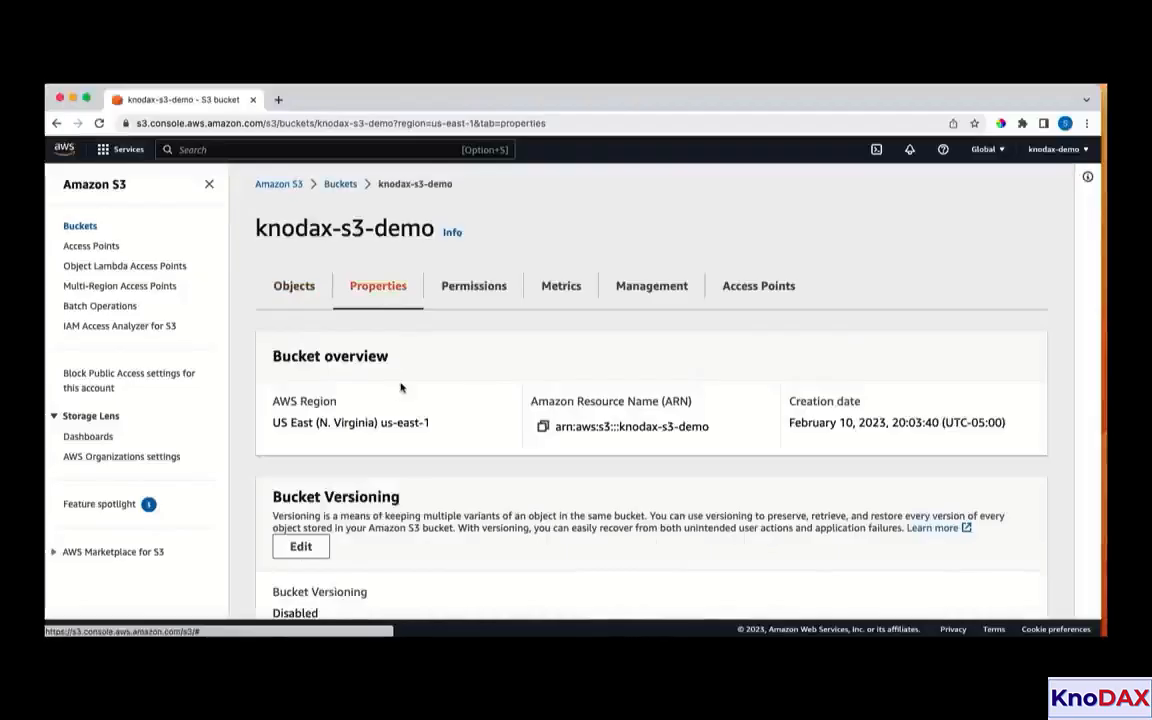
scroll(398, 388, "down", 3)
scroll(400, 388, "up", 2)
scroll(400, 388, "up", 1)
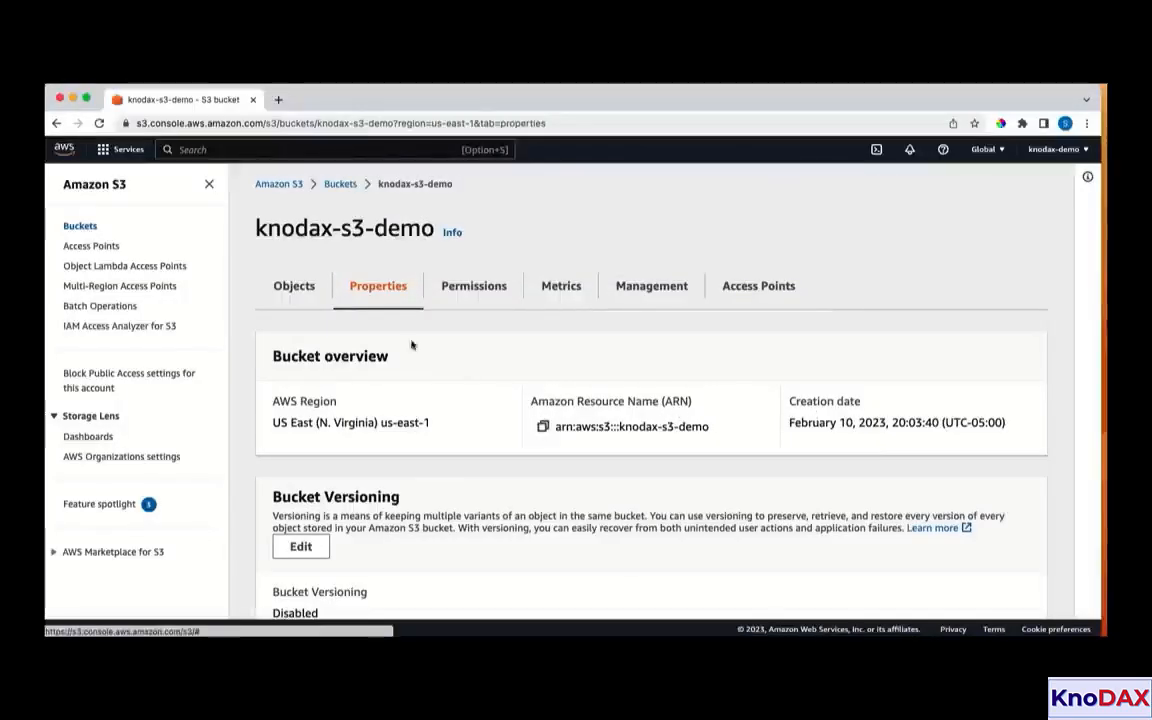
Start an upload into the bucket's objects, check its destination, and add aws_logo.png from the Amazon-s3 folder
left_click(303, 291)
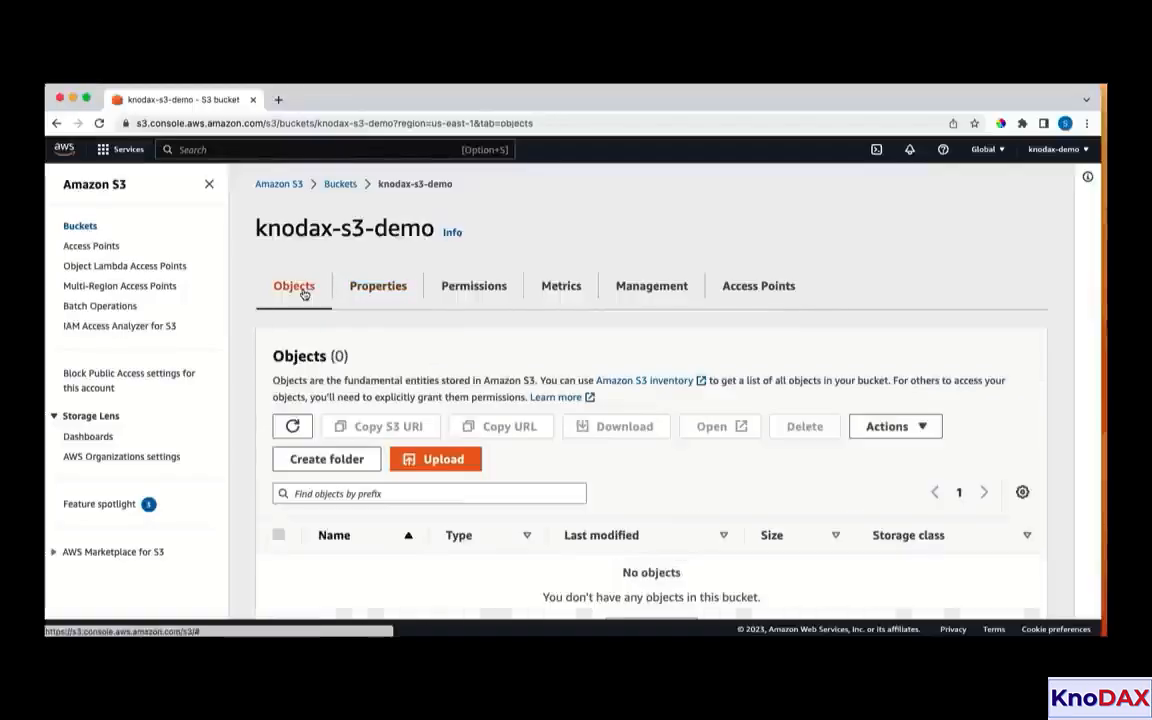
scroll(553, 406, "down", 1)
left_click(437, 406)
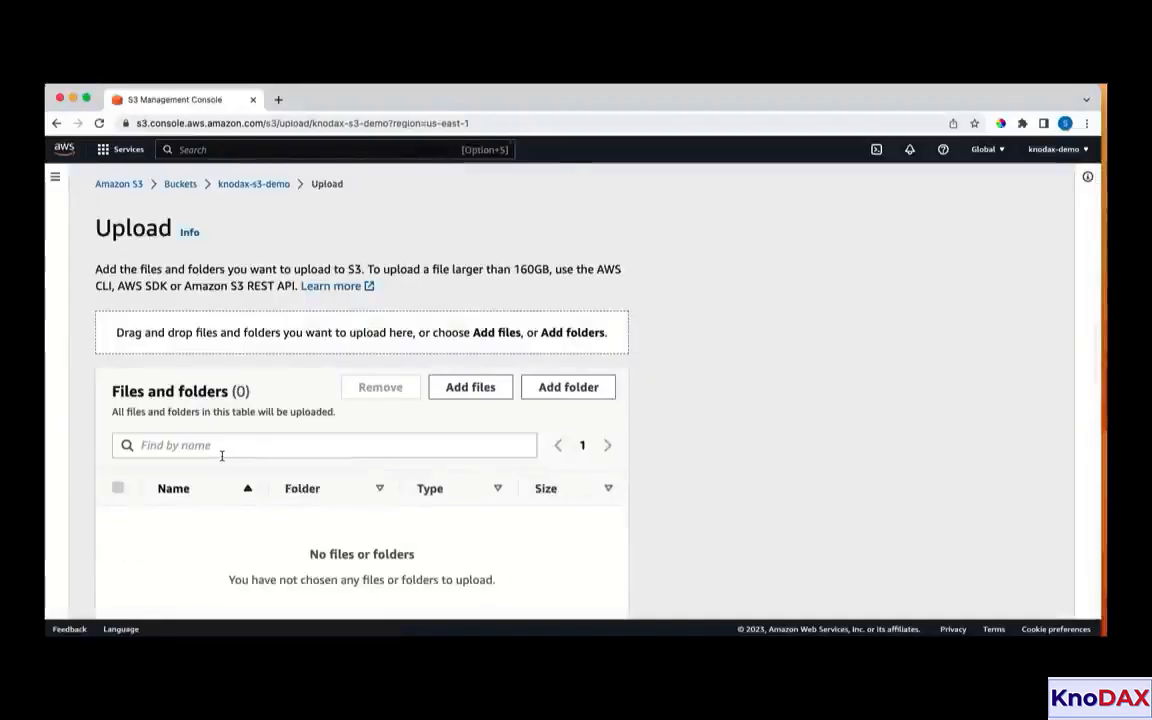
scroll(222, 460, "down", 3)
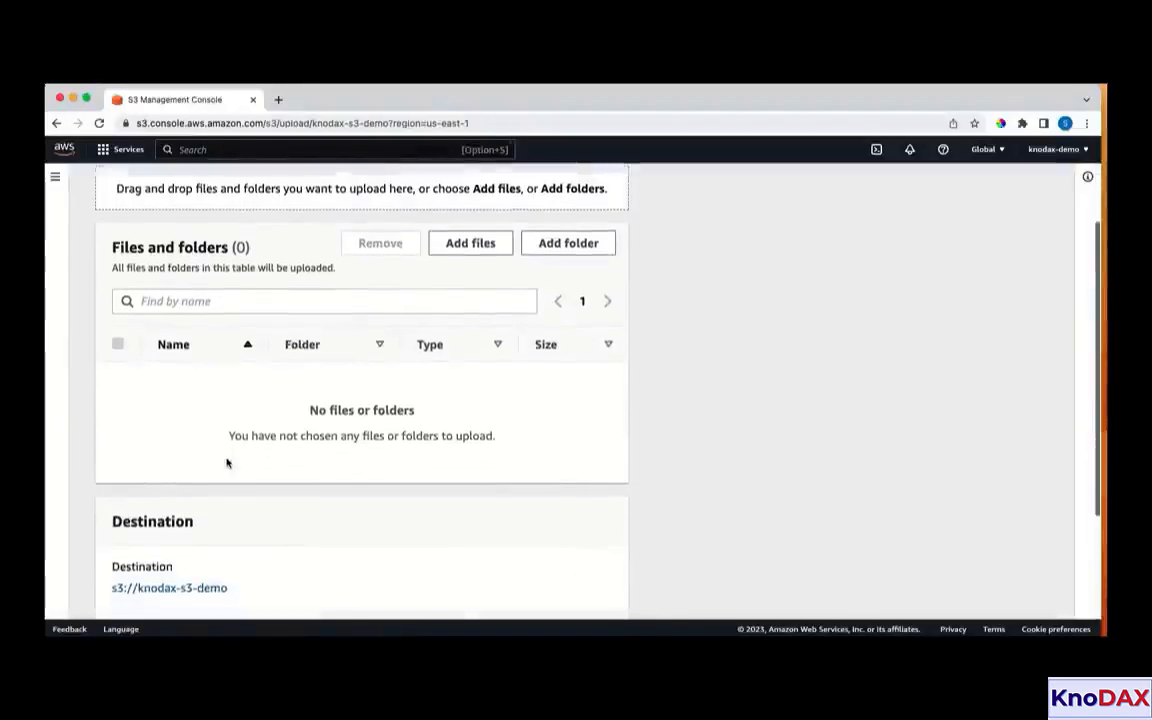
scroll(226, 463, "down", 2)
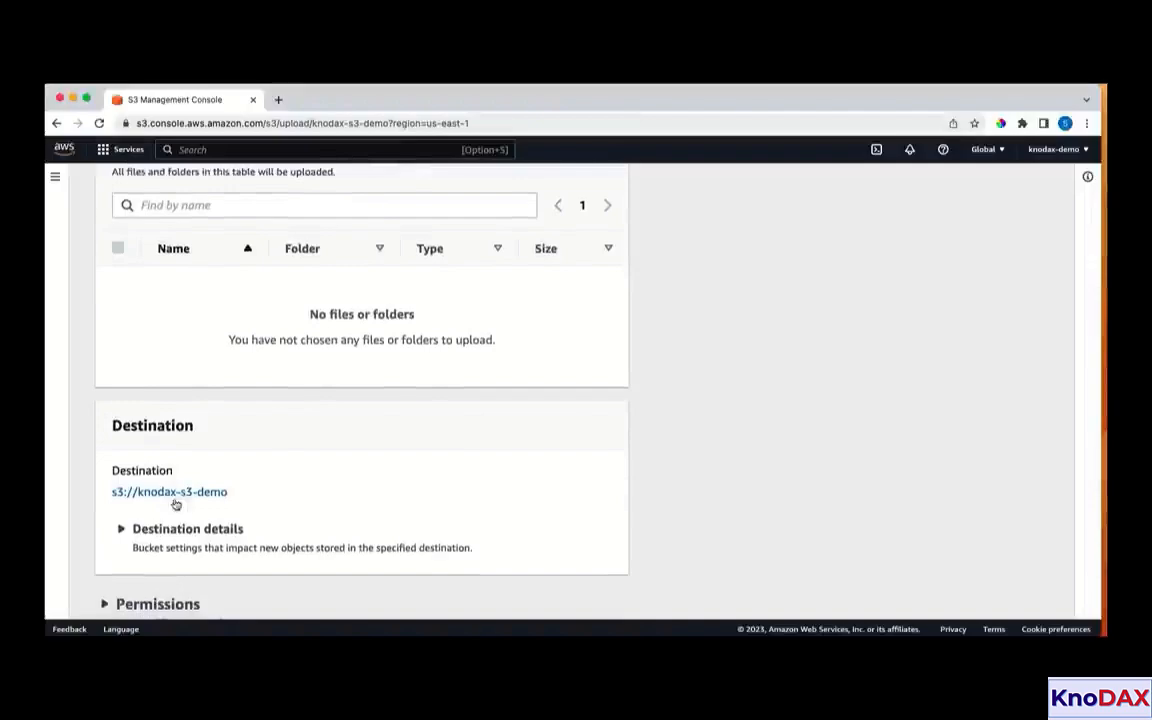
scroll(225, 466, "up", 3)
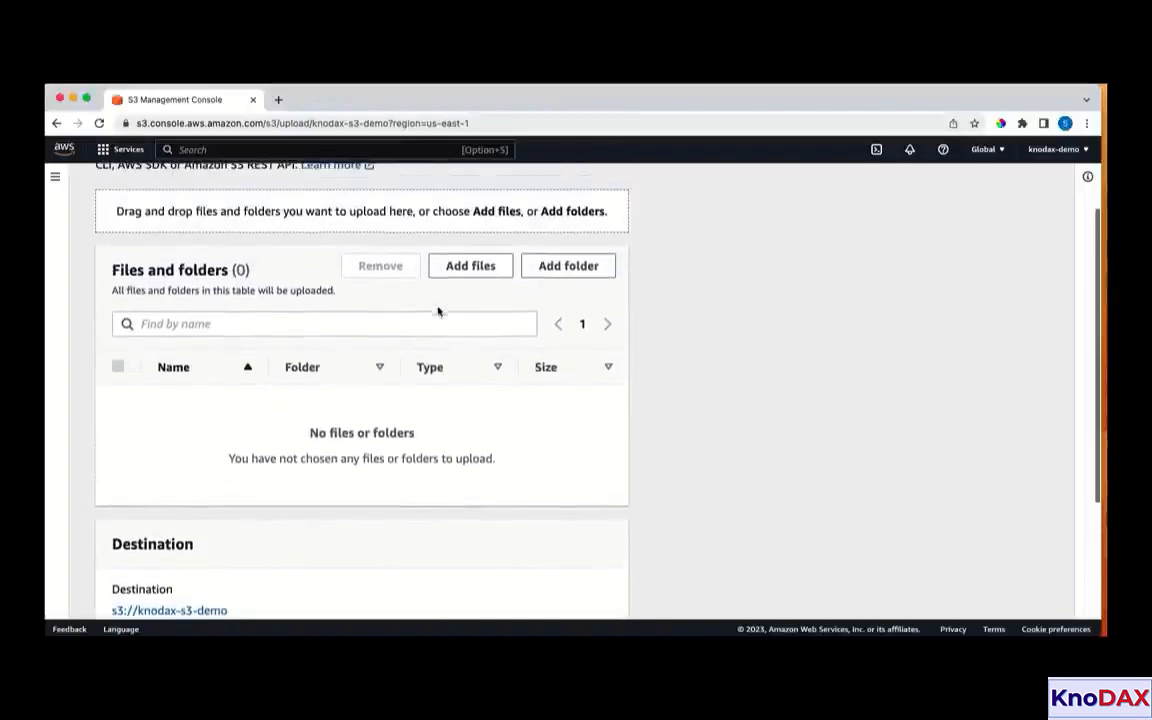
left_click(476, 267)
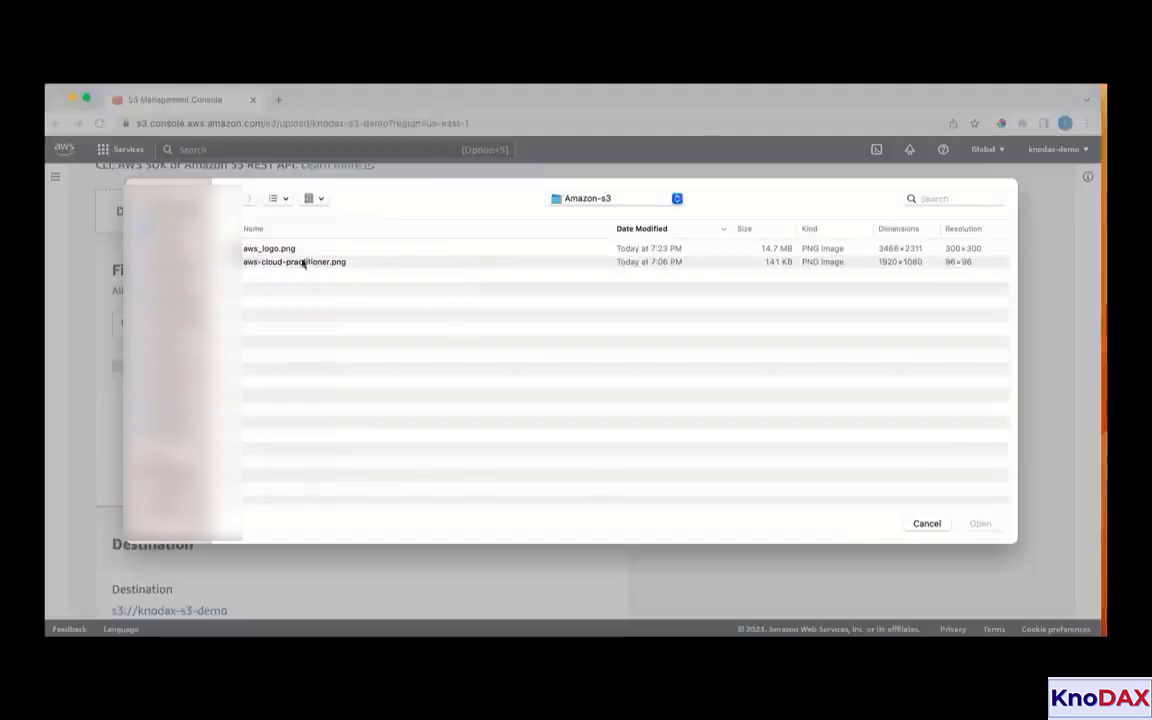
left_click(268, 248)
left_click(980, 521)
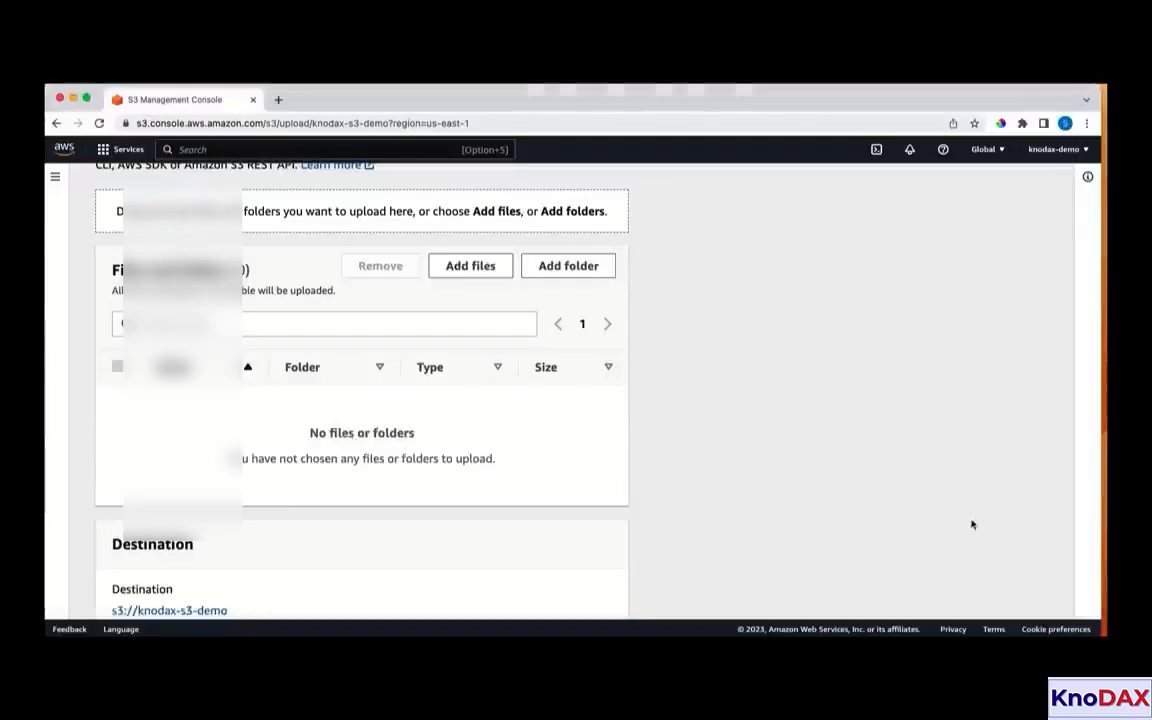
Upload the added file to the knodax-s3-demo bucket and close the upload status page
scroll(391, 404, "down", 3)
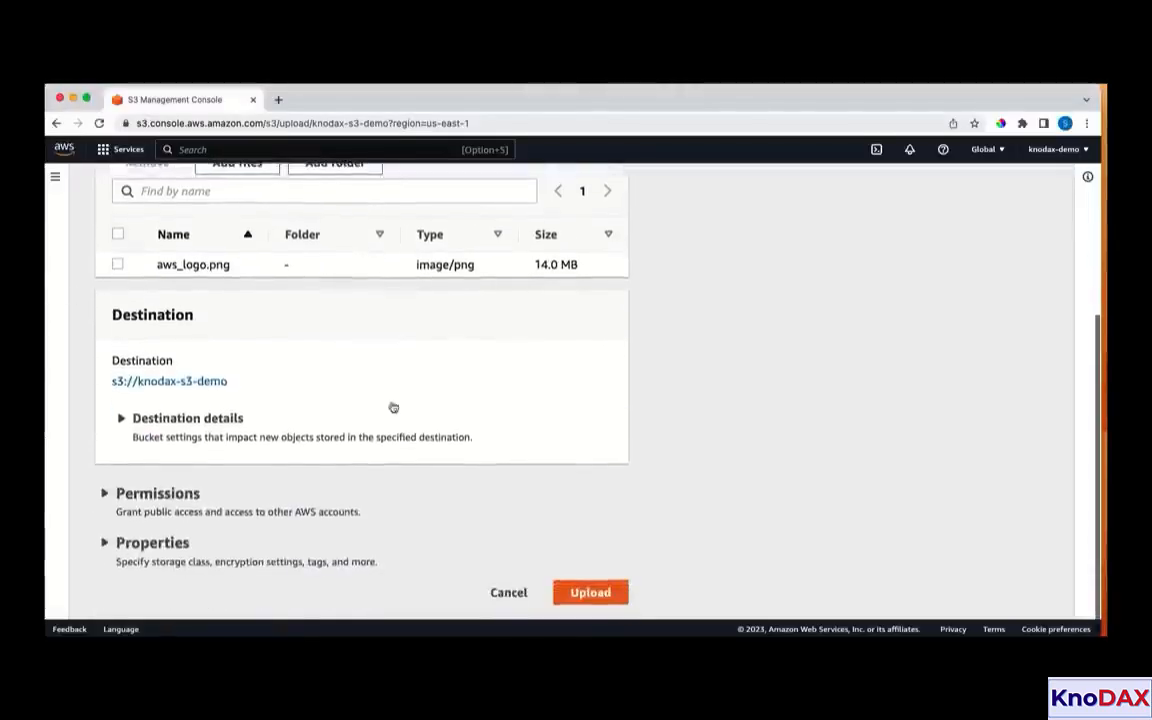
left_click(590, 594)
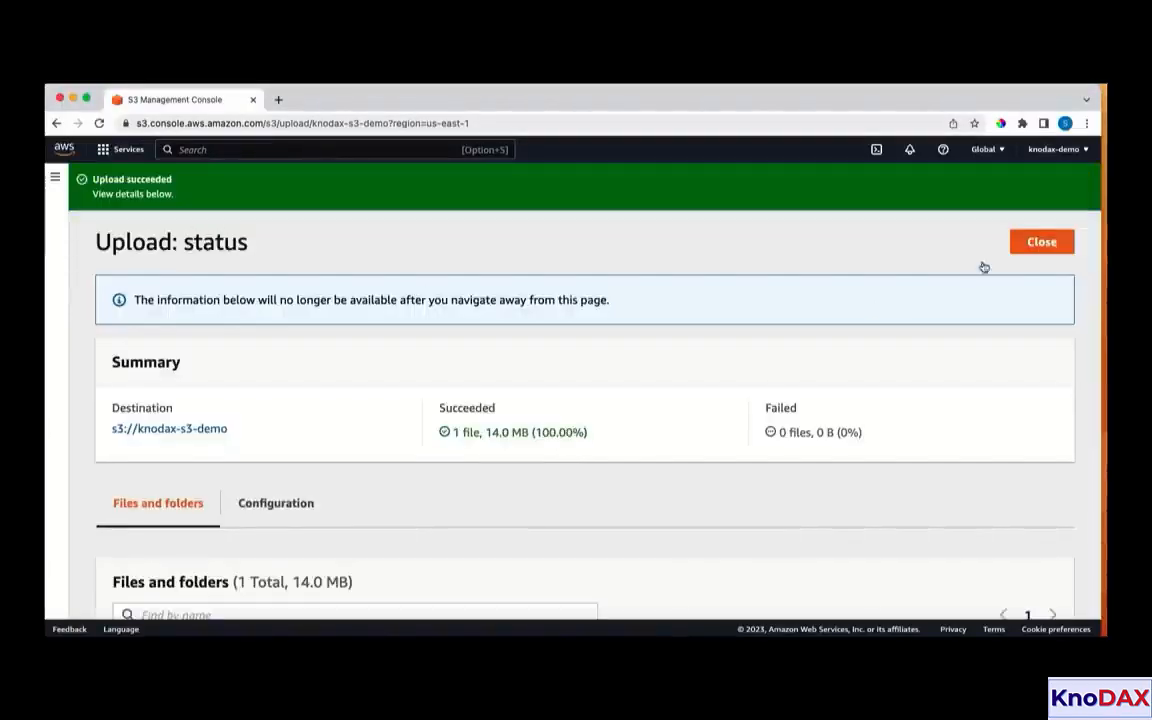
left_click(1030, 247)
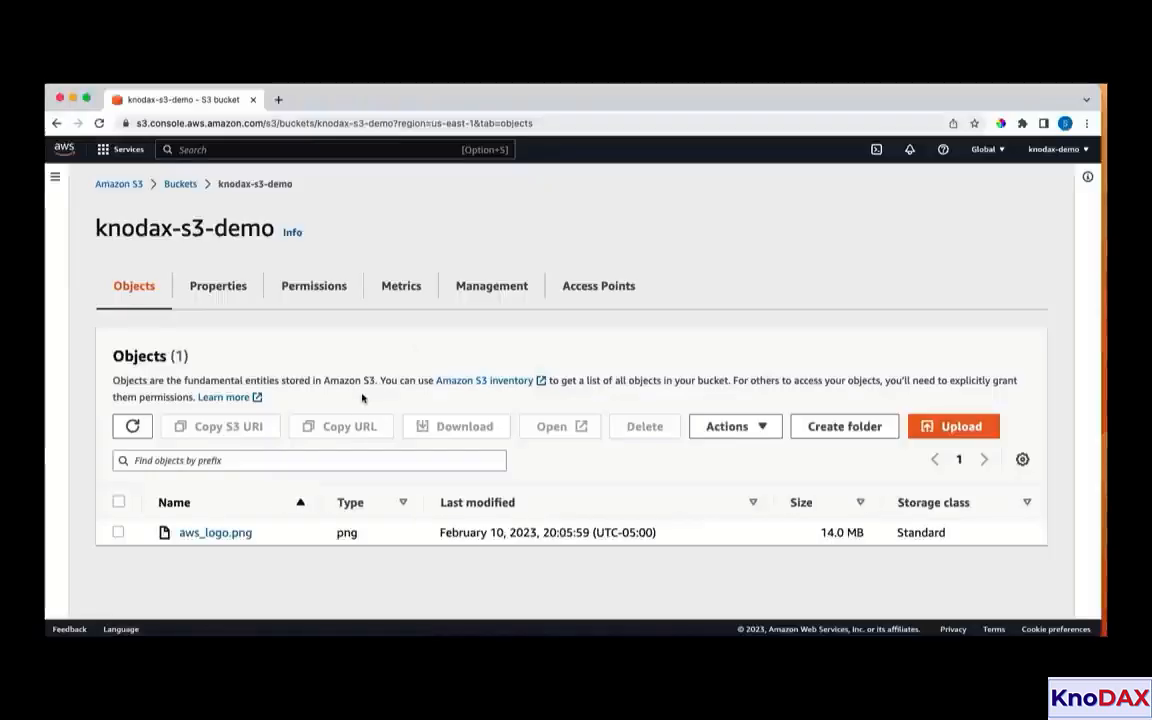
Open the aws_logo.png object and examine its overview, including the S3 URI, ARN and object URL
left_click(242, 533)
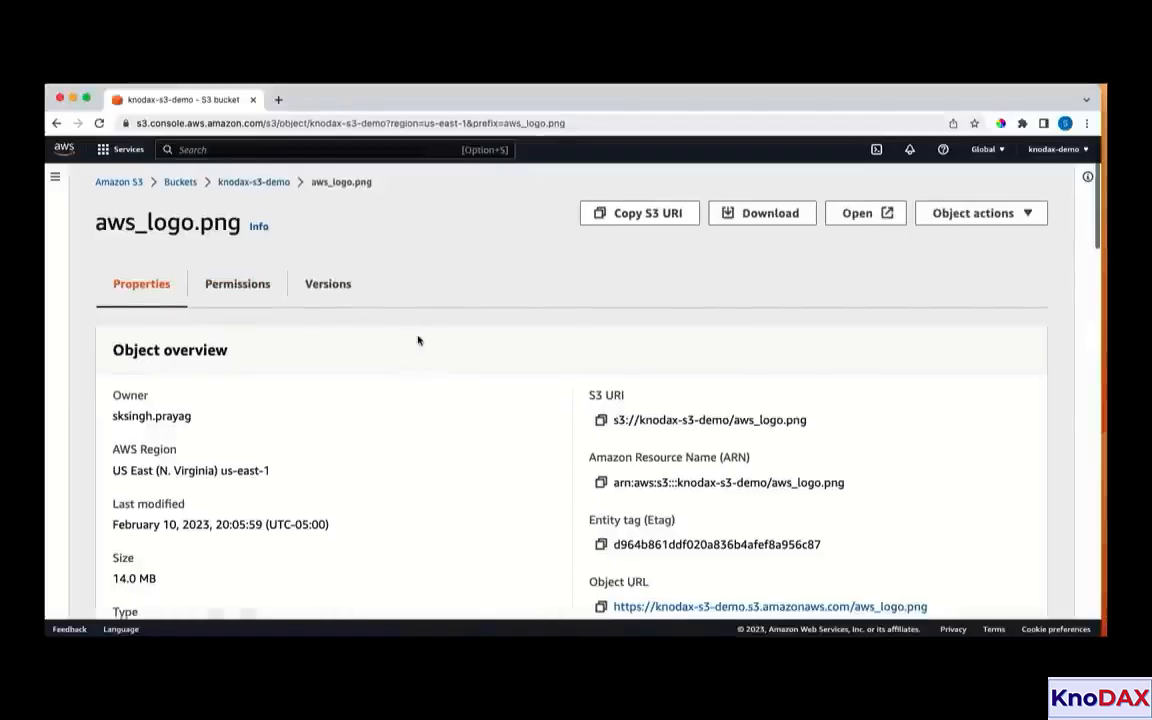
scroll(417, 337, "down", 3)
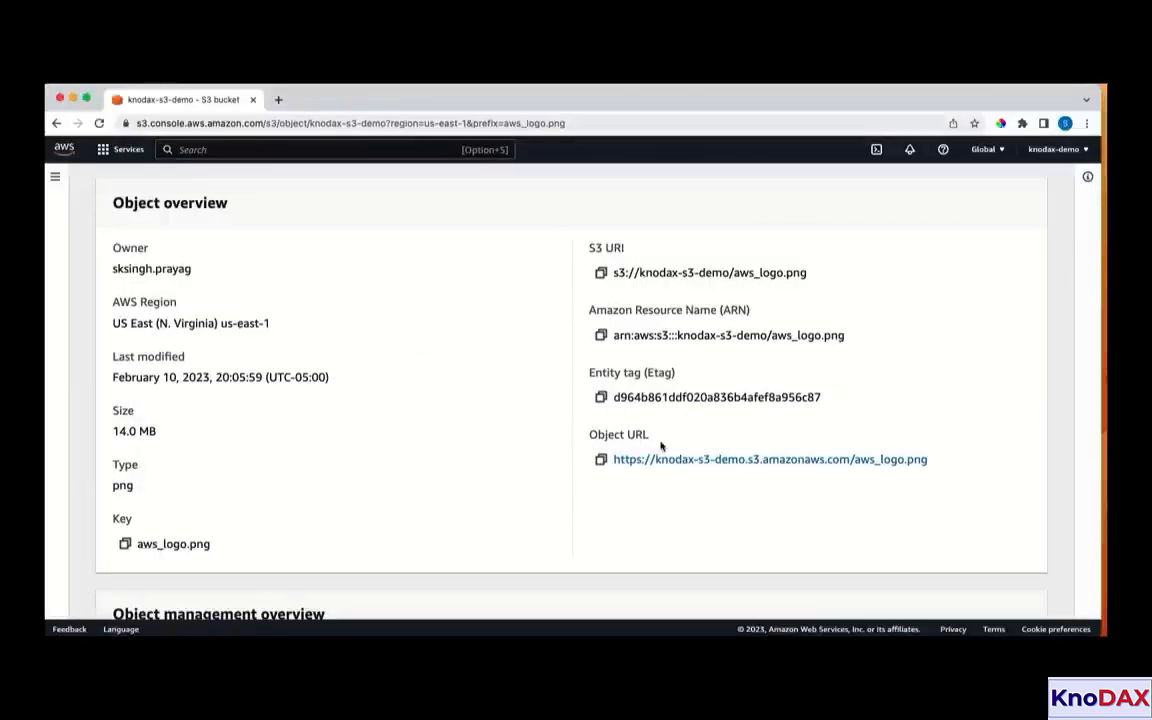
scroll(660, 445, "up", 3)
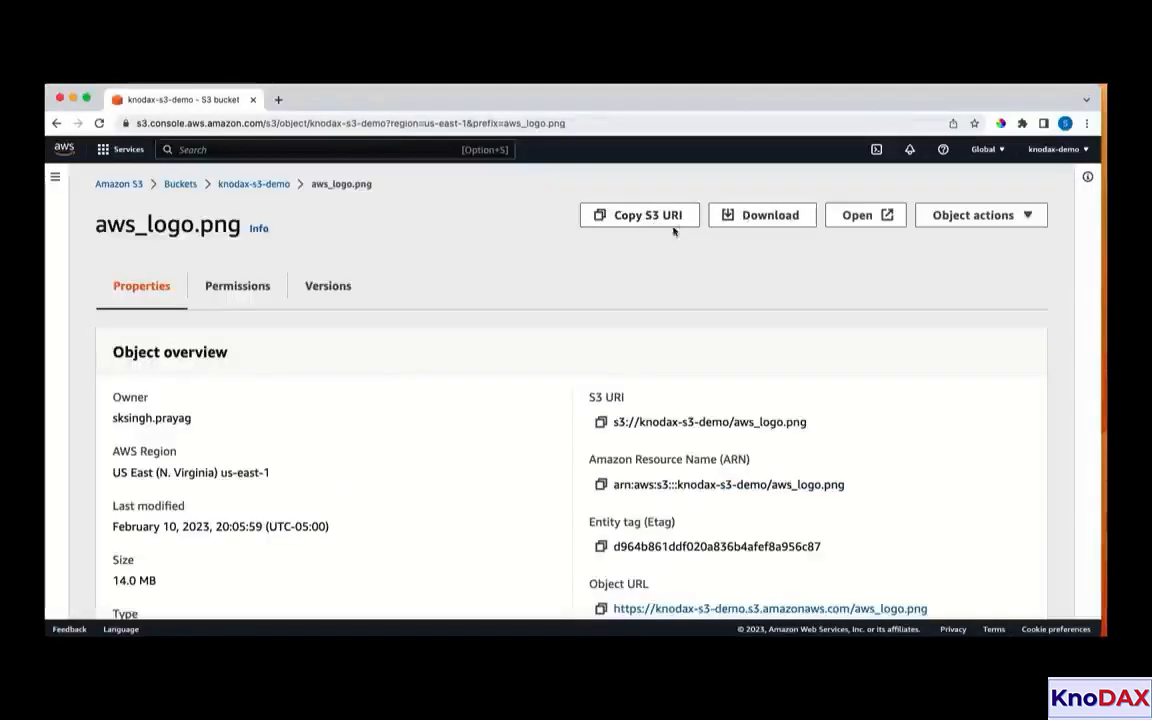
Download aws_logo.png from the bucket, view the downloaded image, and close the image viewer
left_click(766, 221)
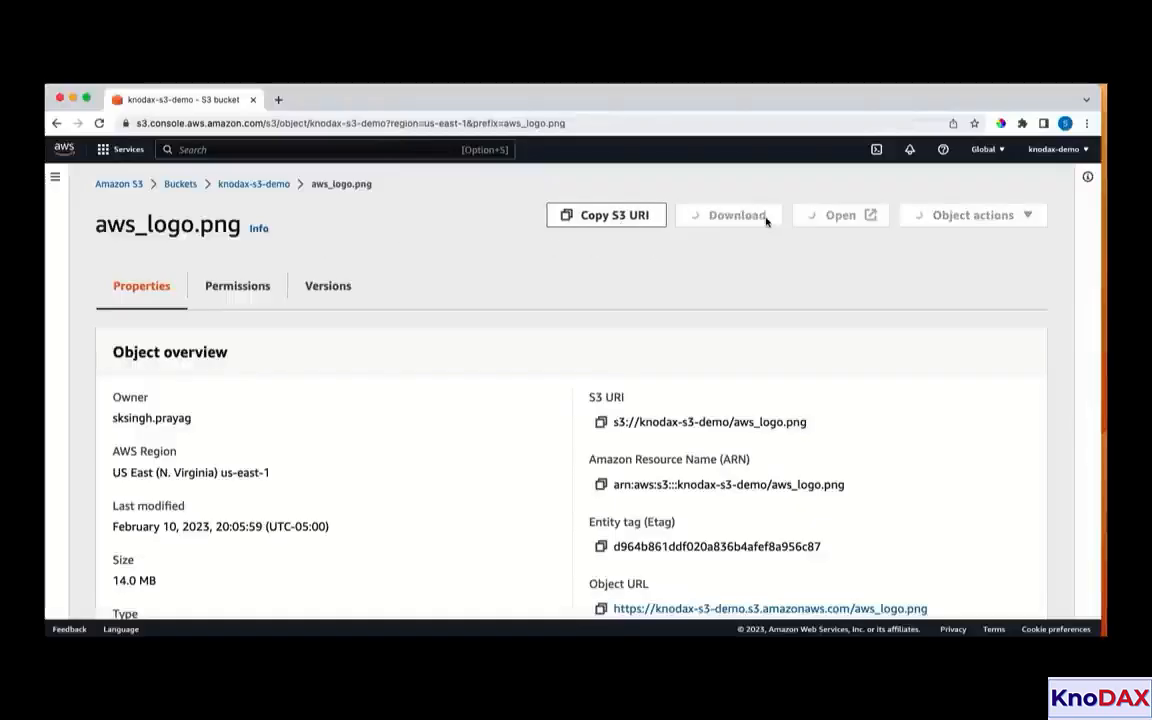
left_click(150, 614)
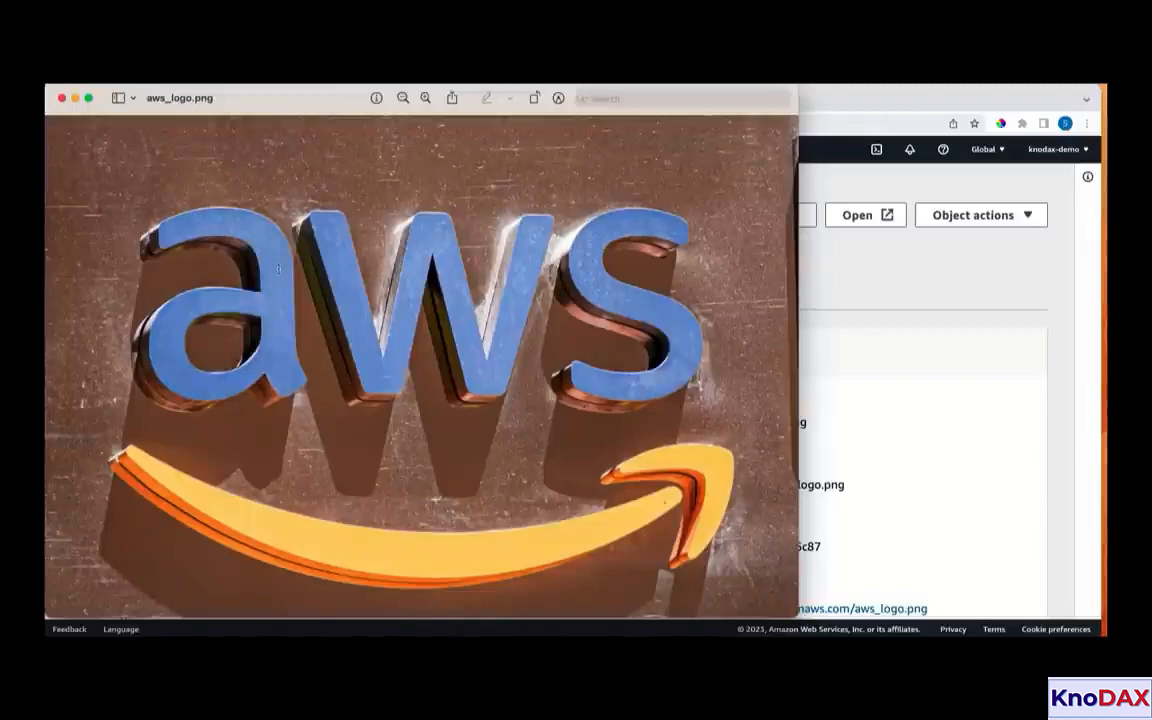
left_click(61, 97)
Review the object overview of aws_logo.png and open the object in the browser to view it
scroll(728, 393, "down", 3)
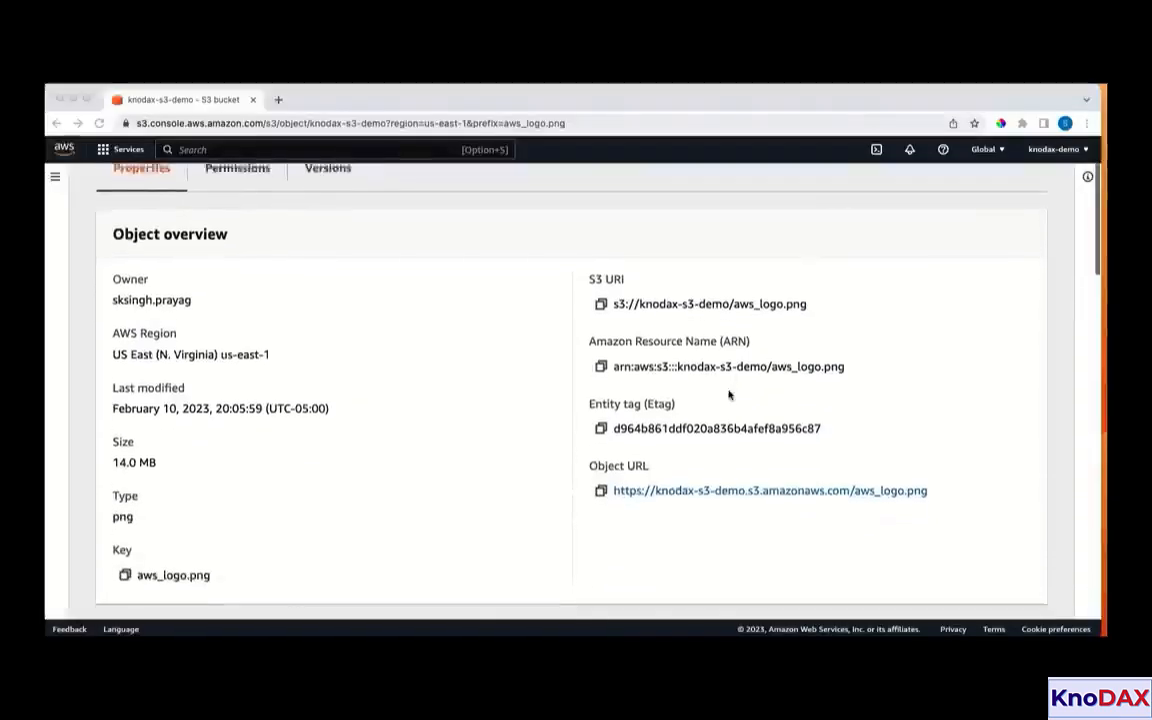
scroll(602, 483, "up", 3)
left_click(864, 216)
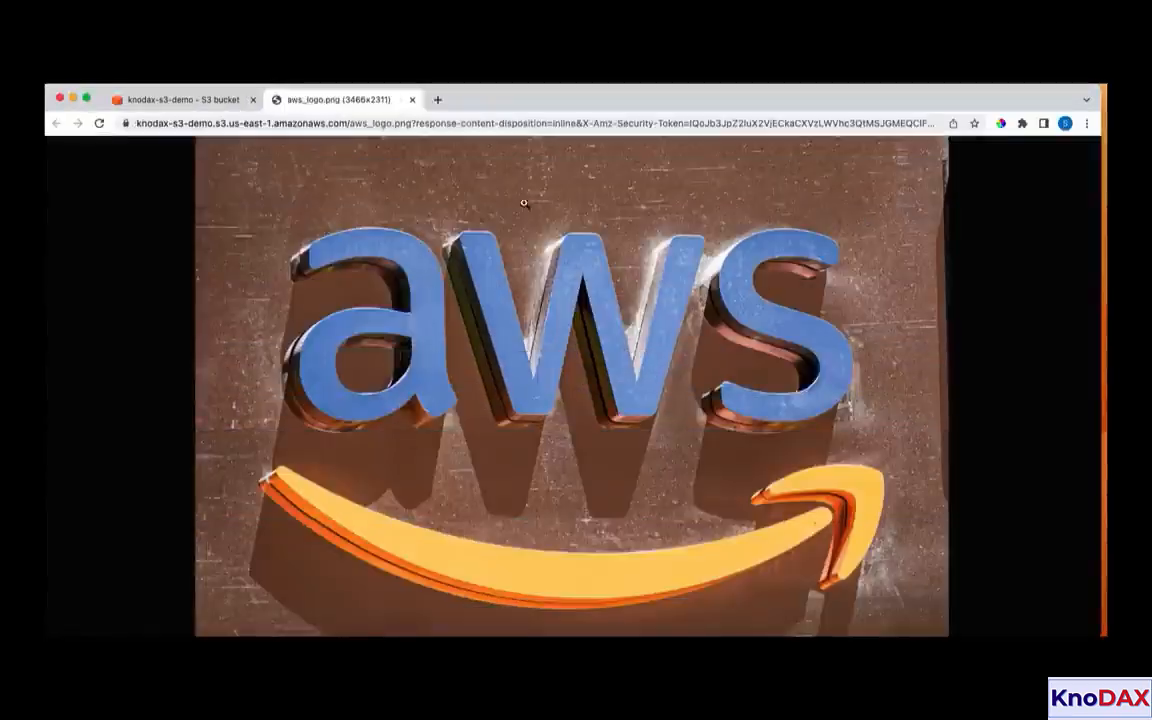
Copy the object URL of aws_logo.png from its properties and try to load it in a new browser tab
left_click(190, 100)
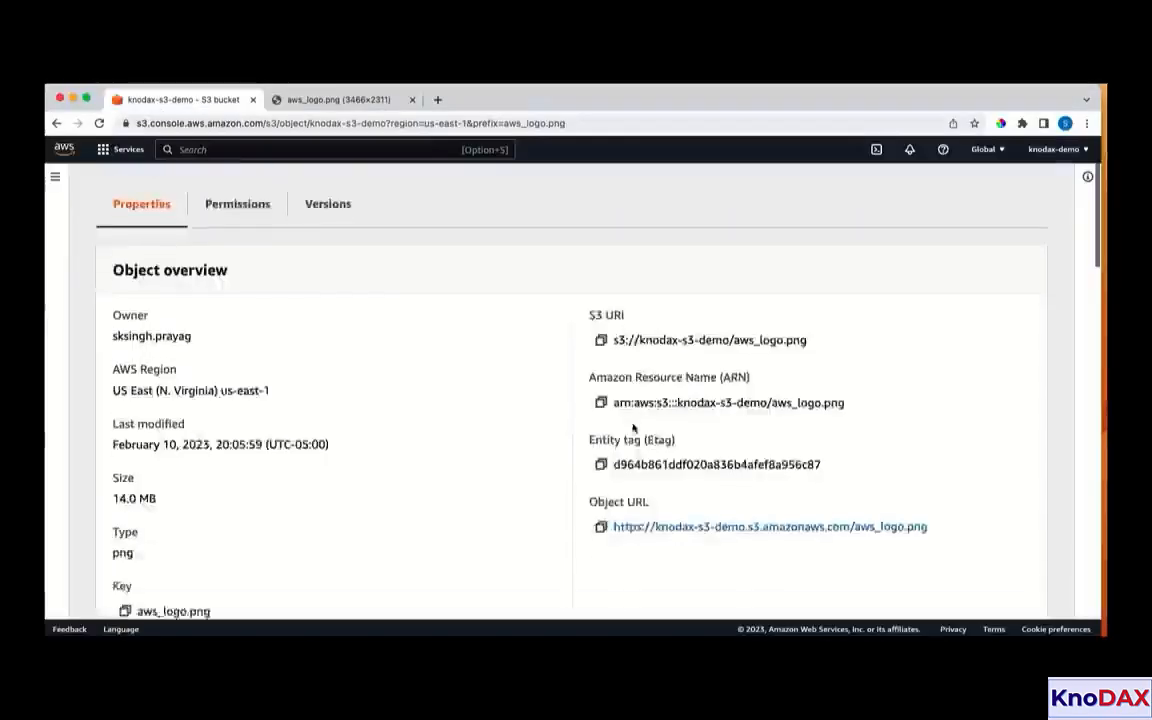
scroll(635, 290, "down", 3)
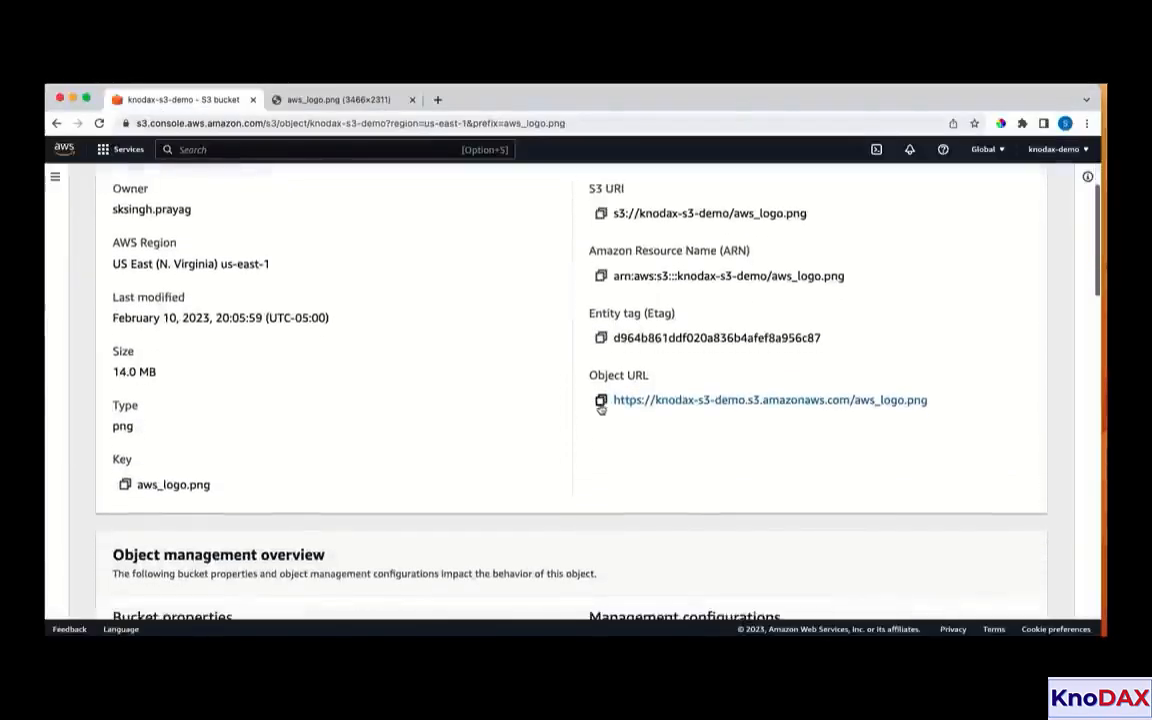
left_click(601, 400)
right_click(368, 99)
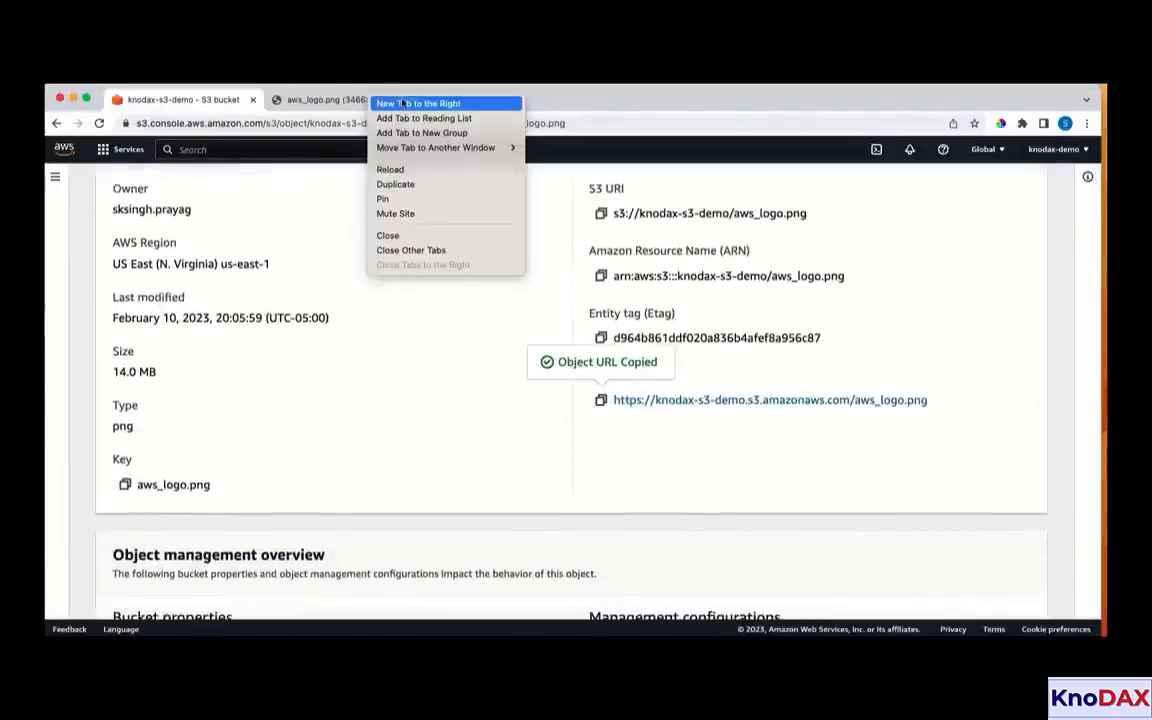
left_click(395, 103)
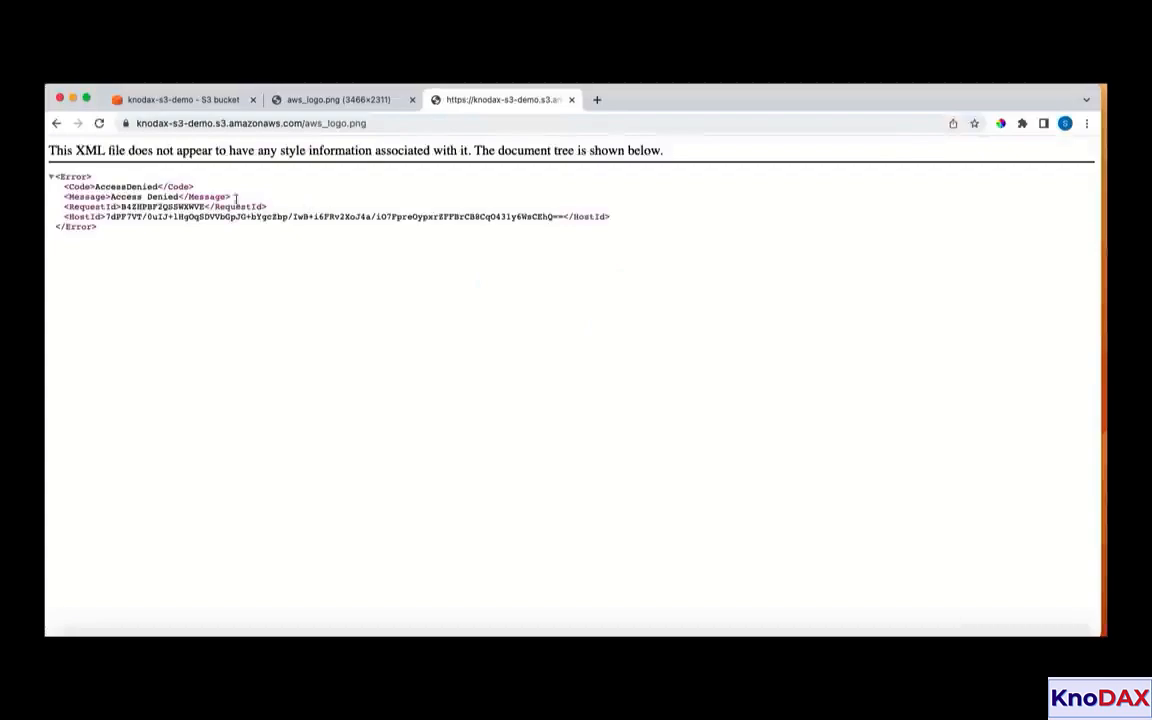
Return to the S3 console and create a folder named images in the knodax-s3-demo bucket
left_click(180, 99)
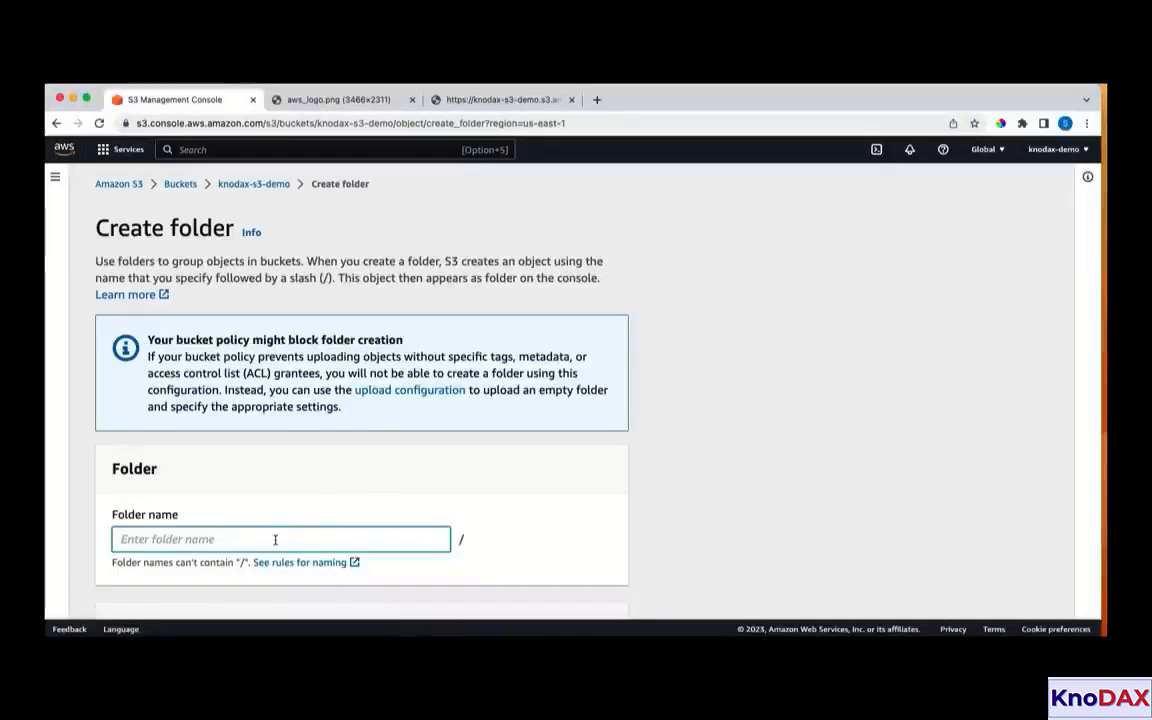
type("imagges")
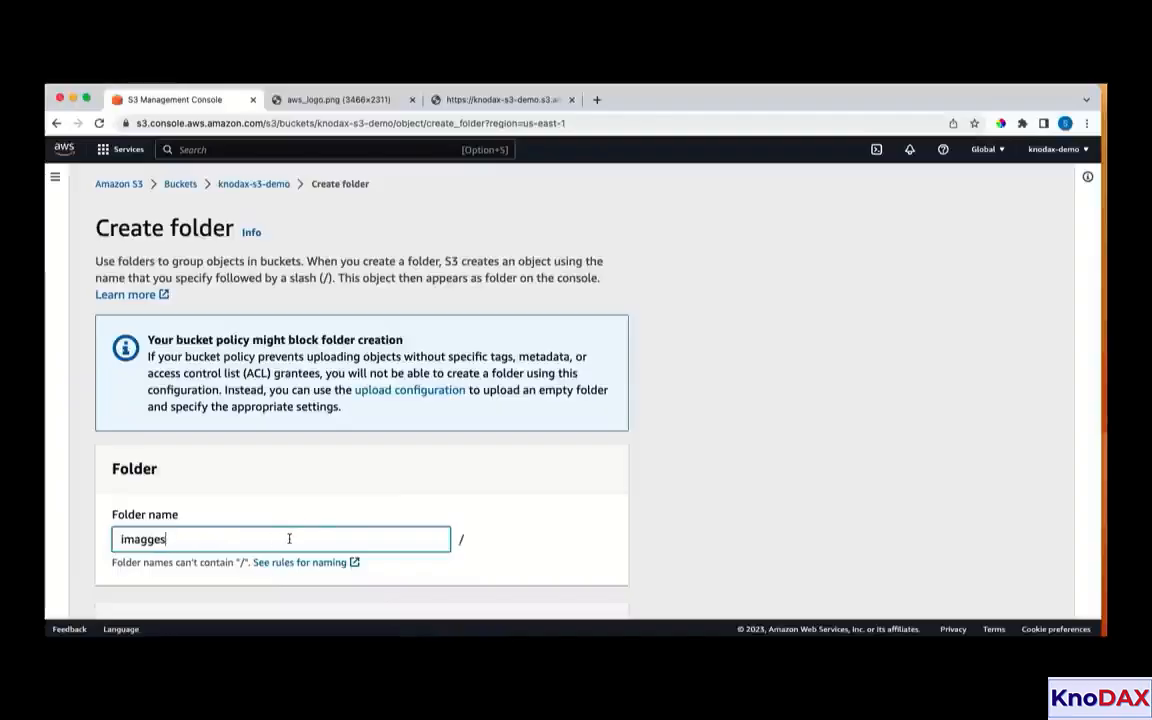
key("BackSpace")
key("BackSpace")
key("BackSpace")
type("es")
scroll(311, 537, "down", 3)
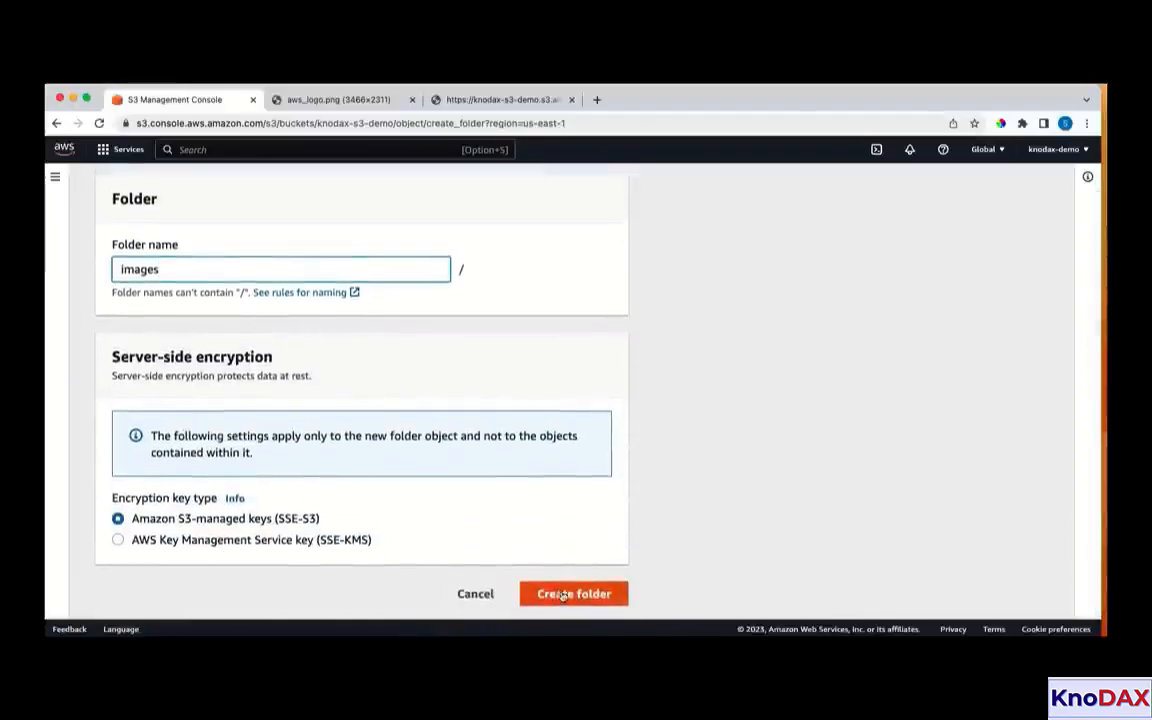
left_click(563, 596)
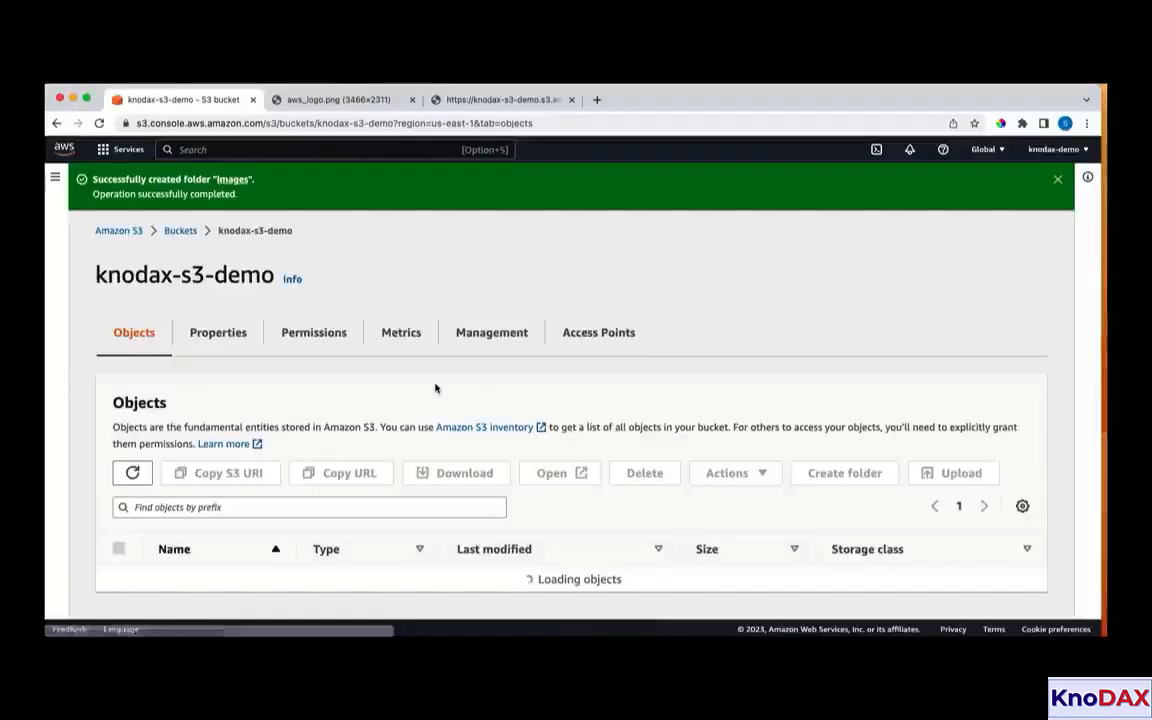
Start an upload in the images folder and add aws-cloud-practitioner.png from the Amazon-s3 folder
scroll(435, 388, "down", 1)
left_click(202, 584)
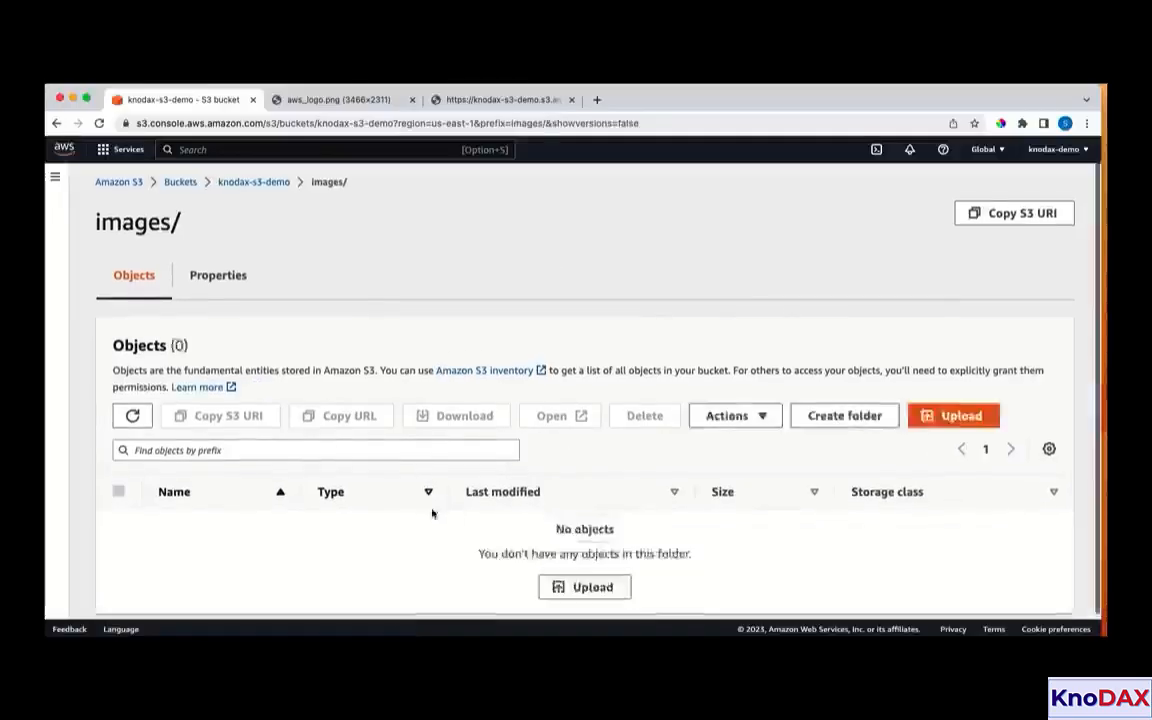
left_click(607, 588)
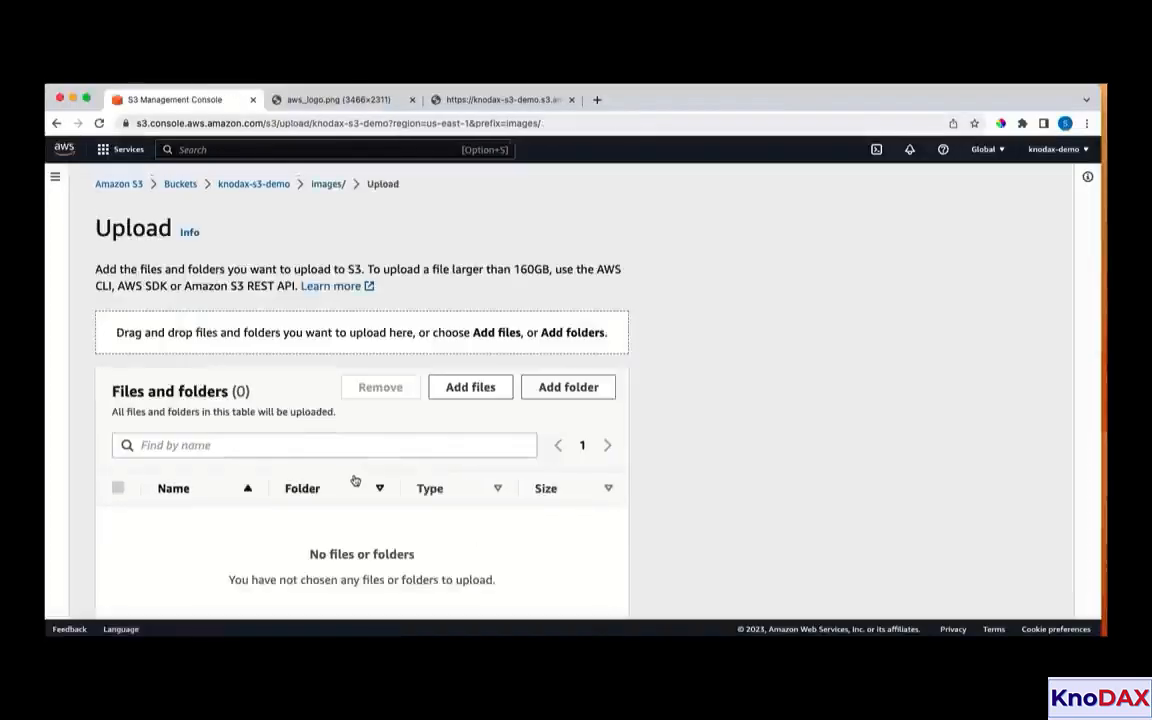
left_click(450, 396)
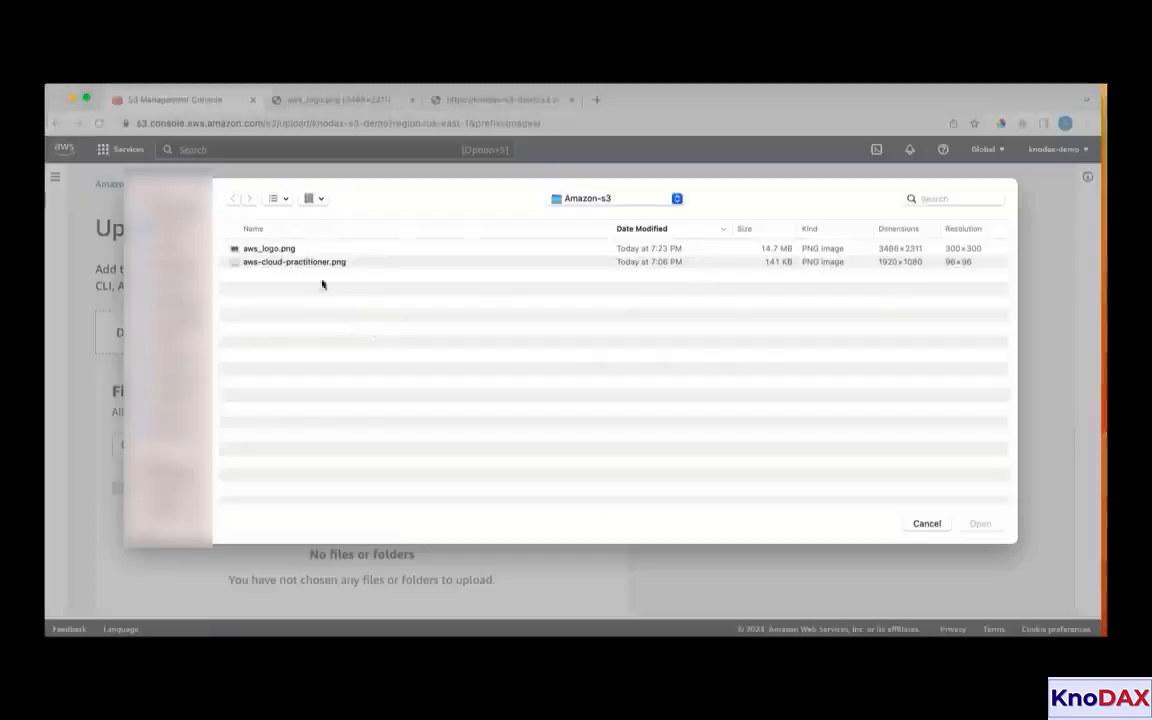
left_click(297, 262)
left_click(980, 523)
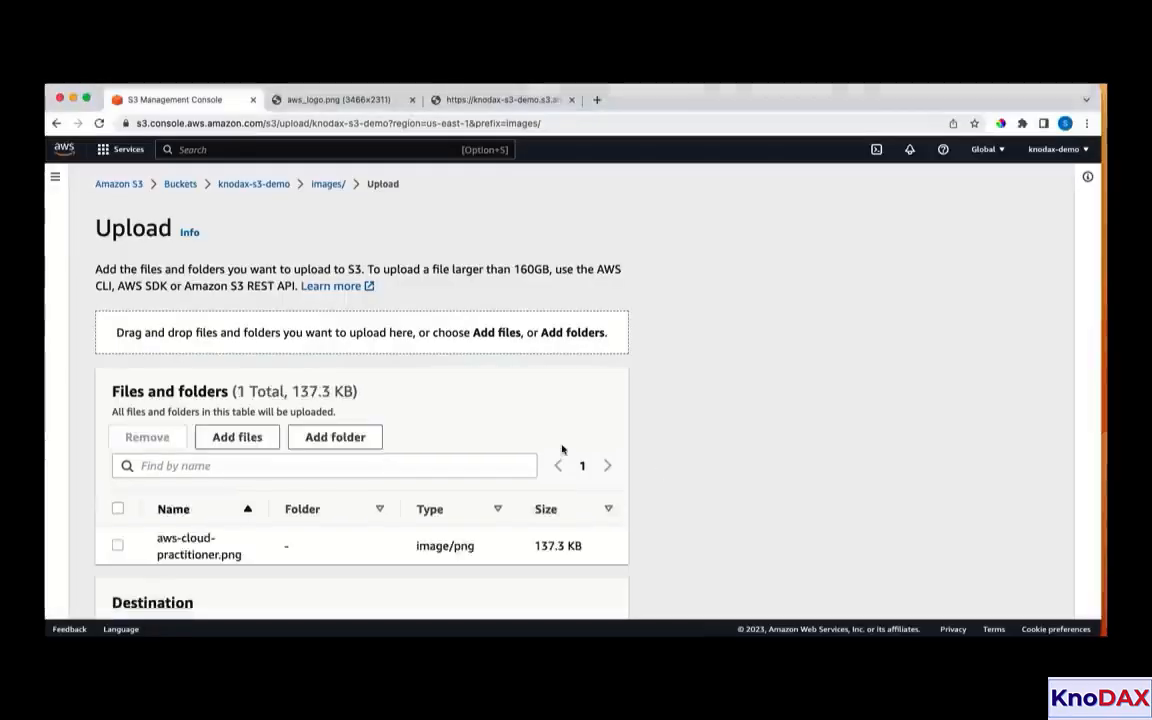
Upload the added file to the images folder and close the upload status page
scroll(563, 451, "down", 5)
left_click(608, 589)
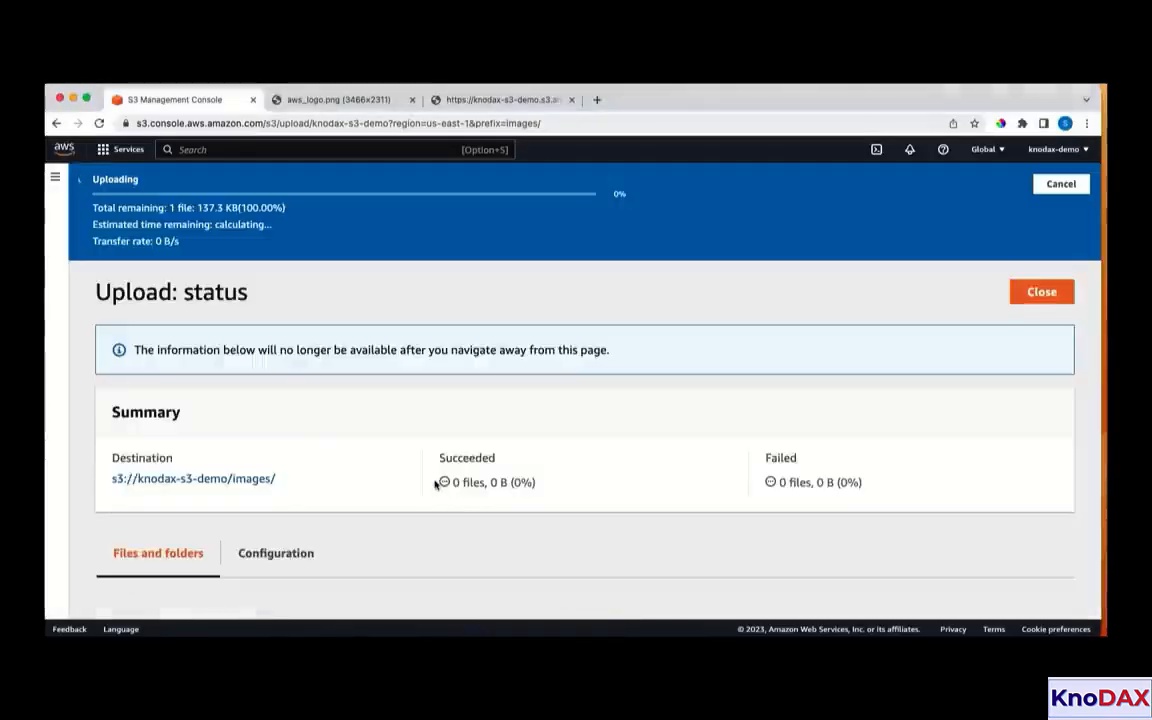
left_click(1041, 243)
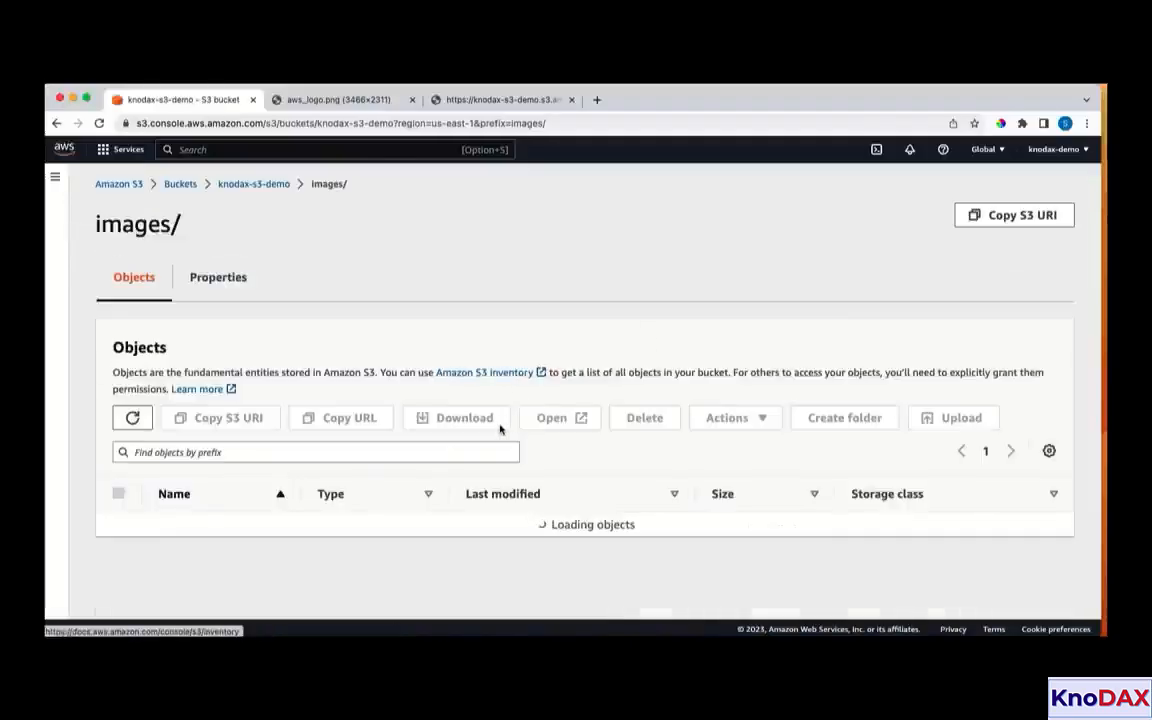
Check the bucket's object list, go into the images folder, and open aws-cloud-practitioner.png in the browser from its details page
left_click(252, 184)
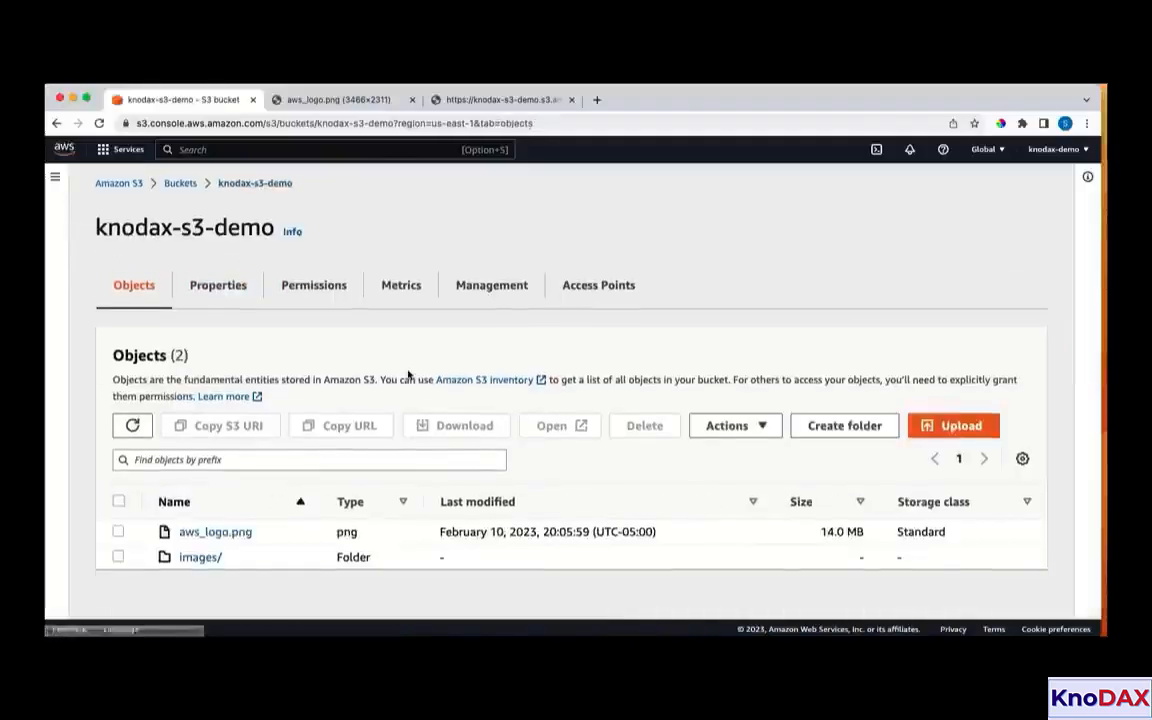
left_click(211, 561)
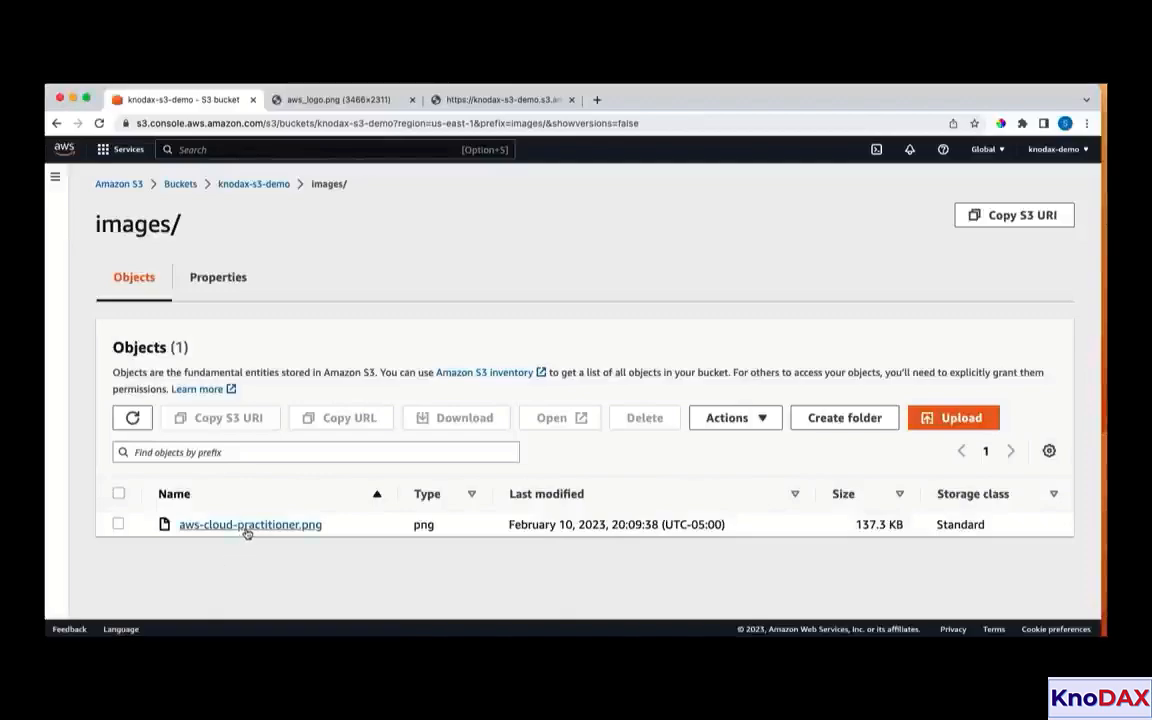
left_click(246, 525)
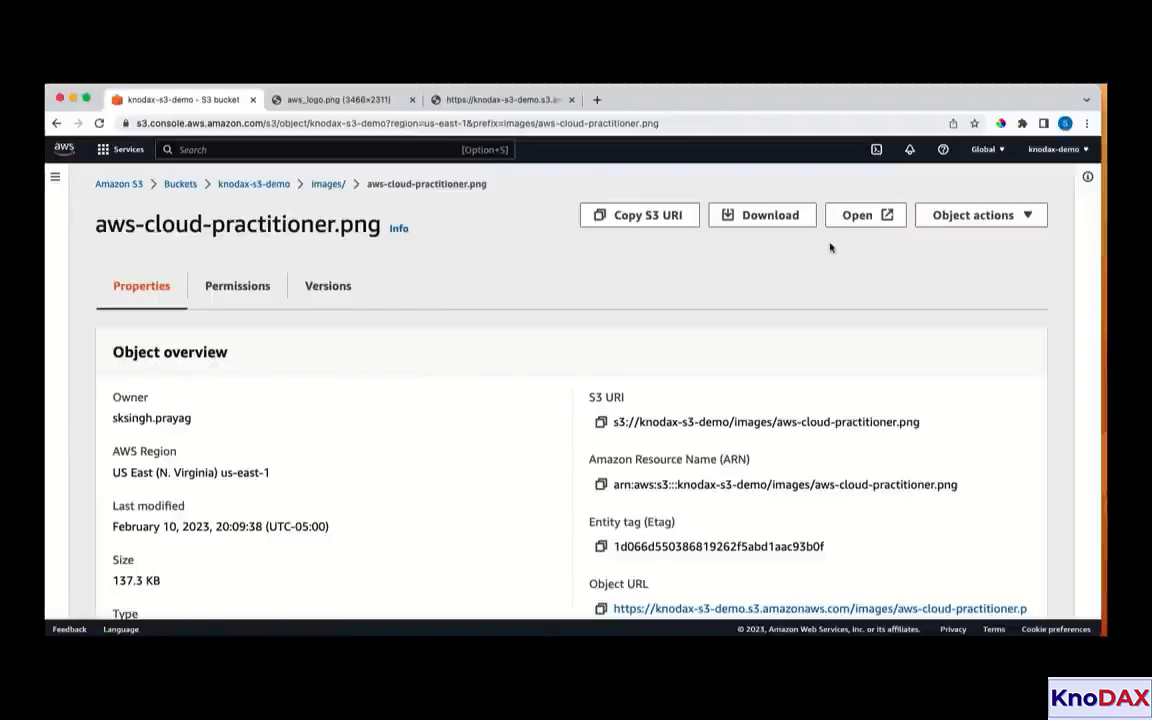
left_click(853, 219)
Copy the object URL of aws-cloud-practitioner.png and try to load it in a new browser tab
scroll(600, 395, "down", 3)
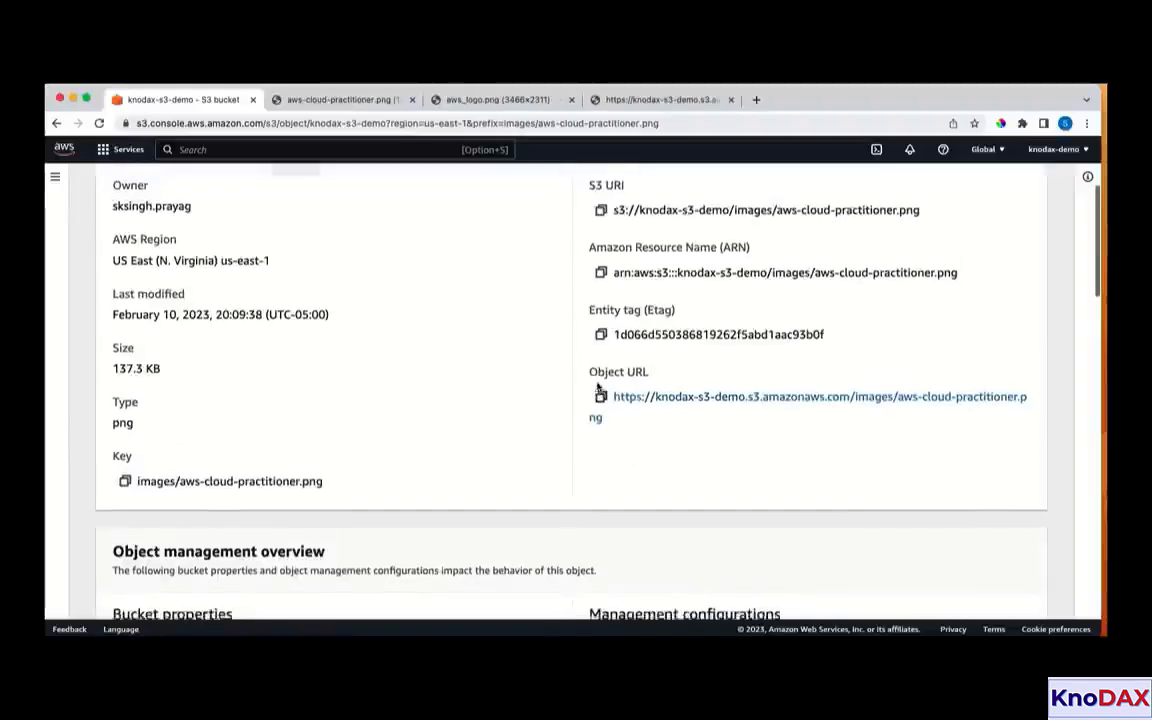
left_click(601, 404)
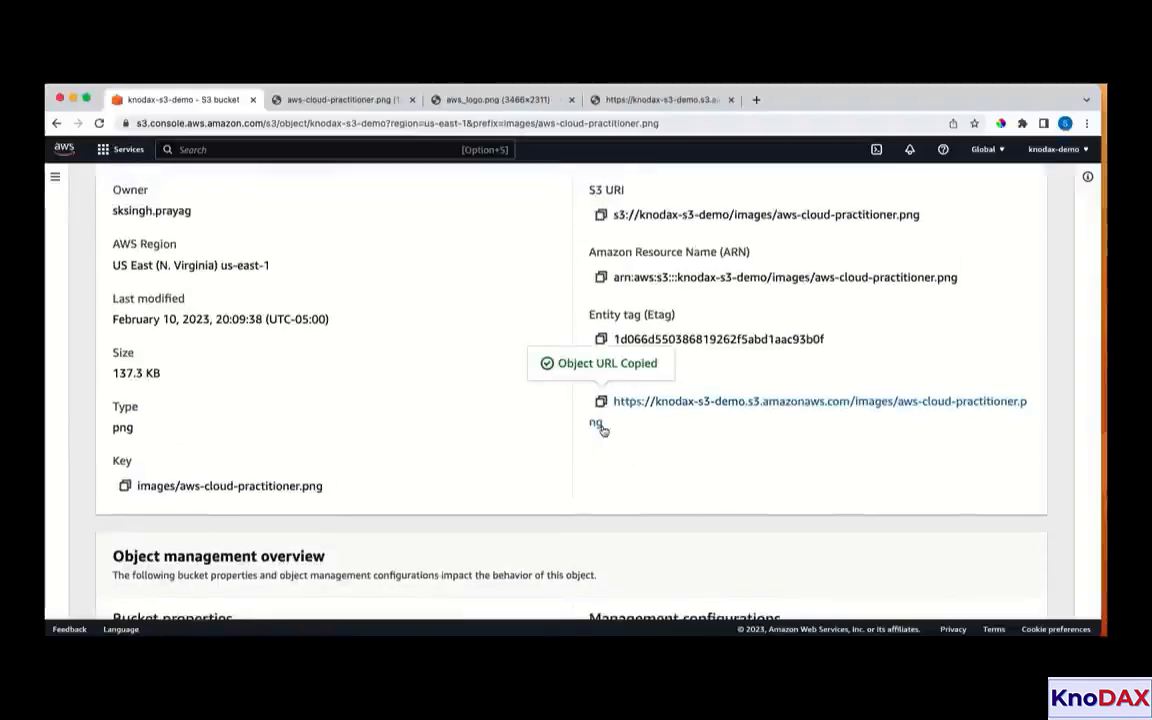
left_click(672, 100)
right_click(674, 102)
left_click(700, 107)
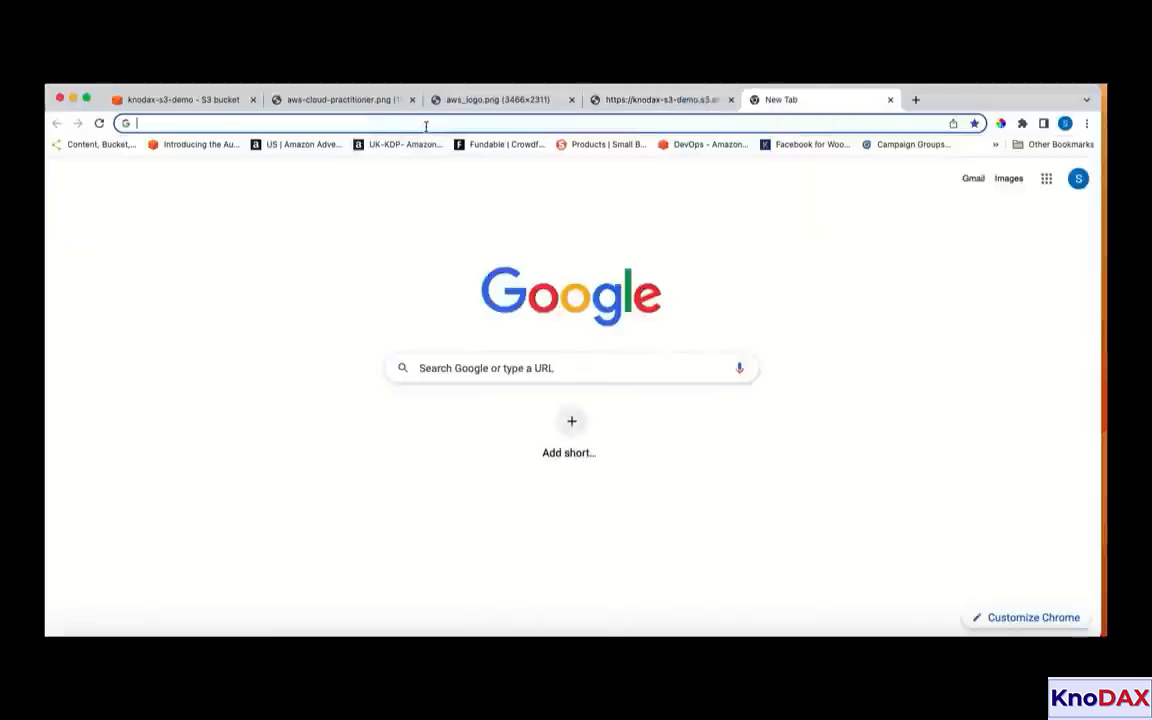
left_click(425, 123)
key("super+v")
key("Return")
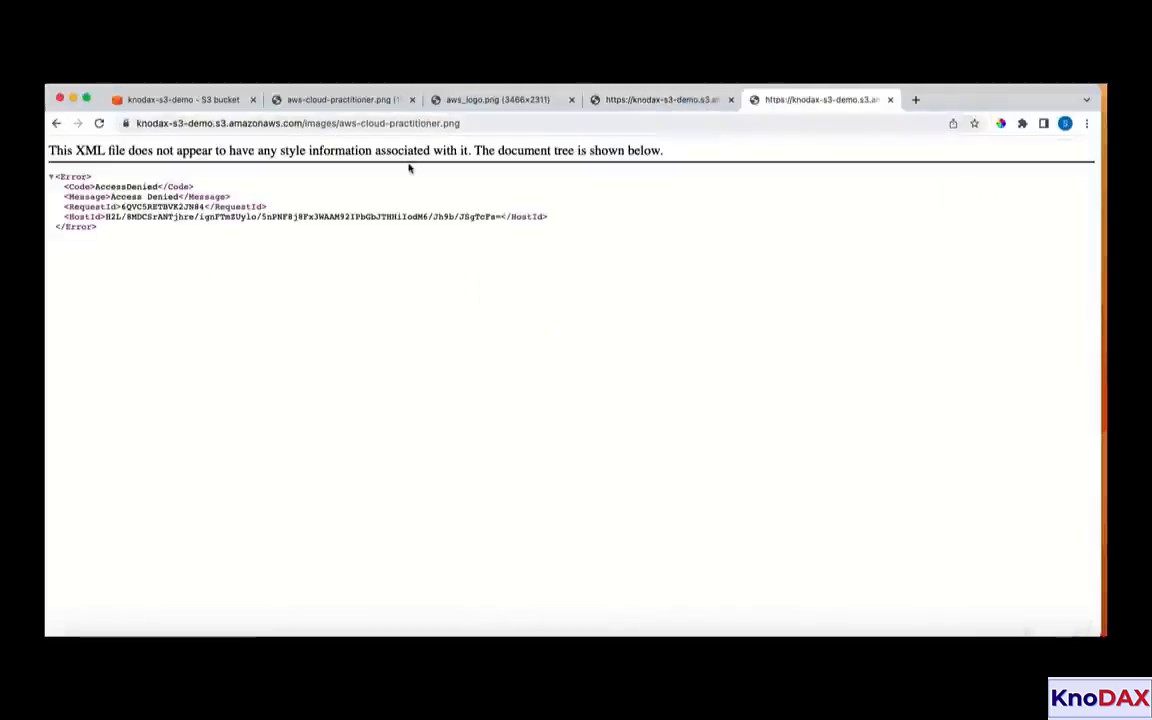
Return to the knodax-s3-demo bucket, permanently delete the images folder with the confirmation text "permanently delete", and close the status page
left_click(195, 100)
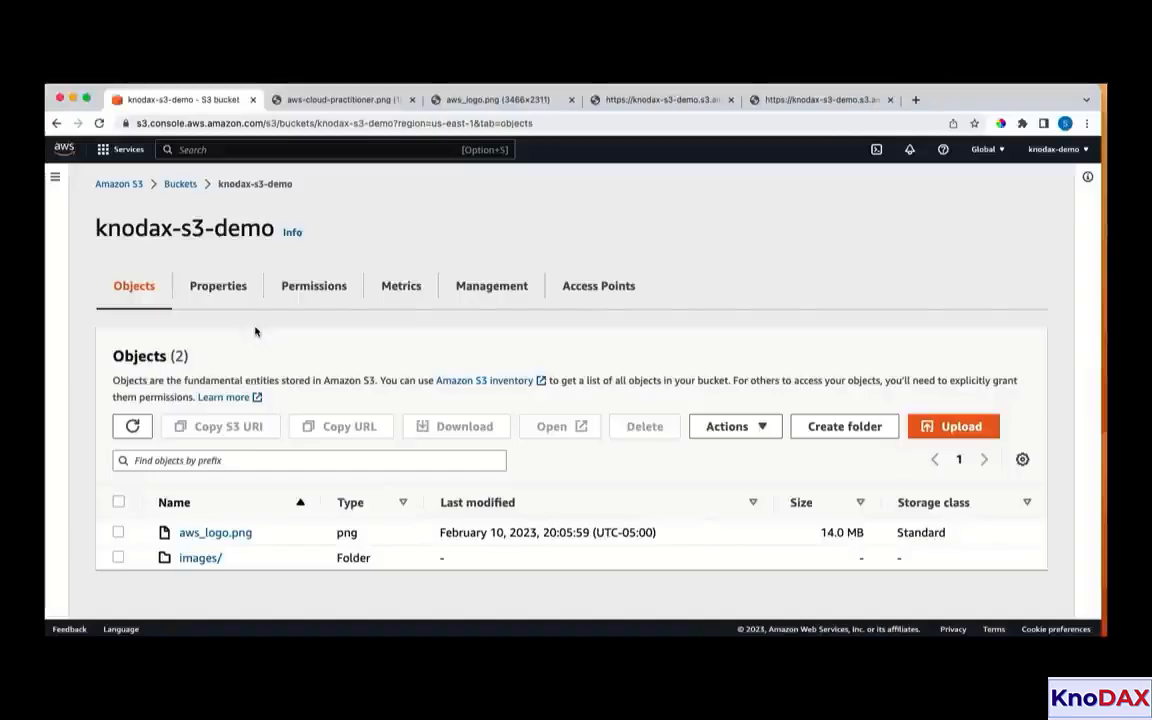
left_click(118, 557)
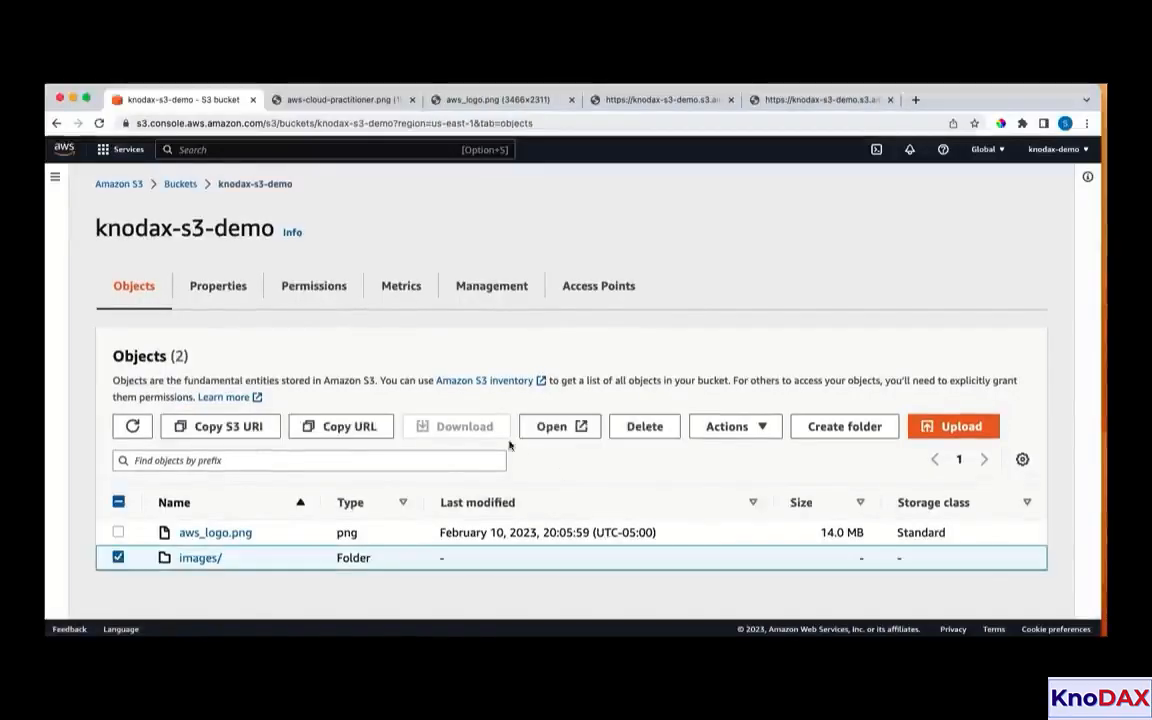
left_click(644, 426)
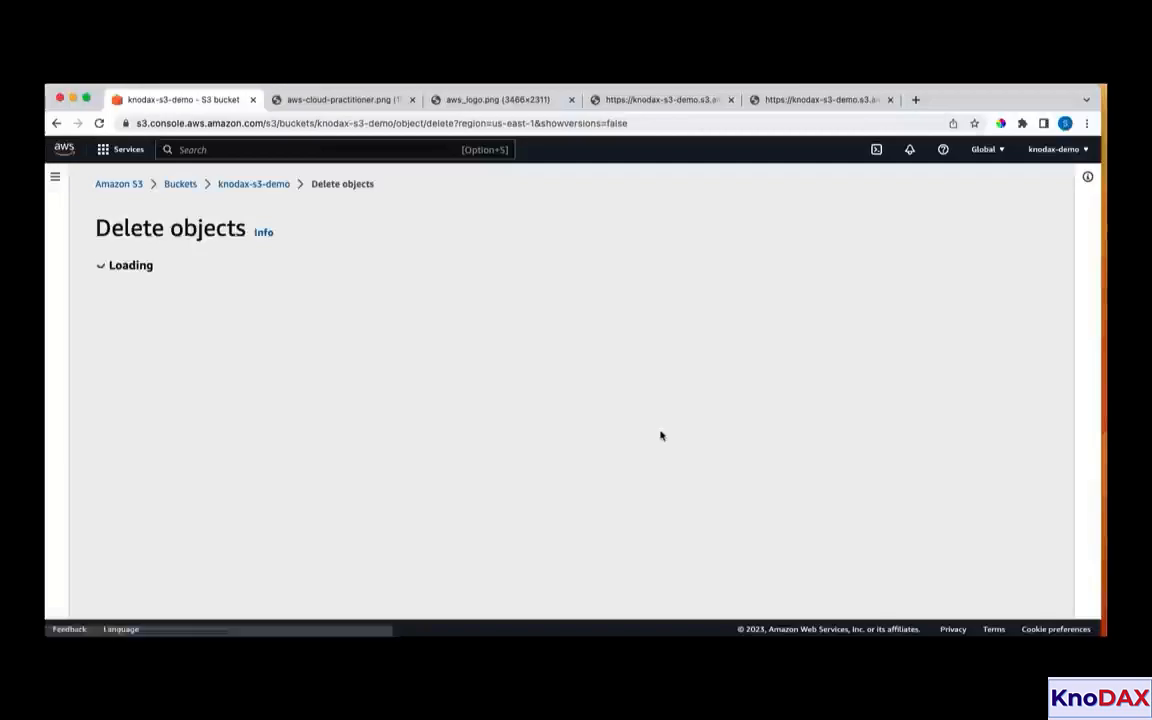
scroll(303, 460, "down", 3)
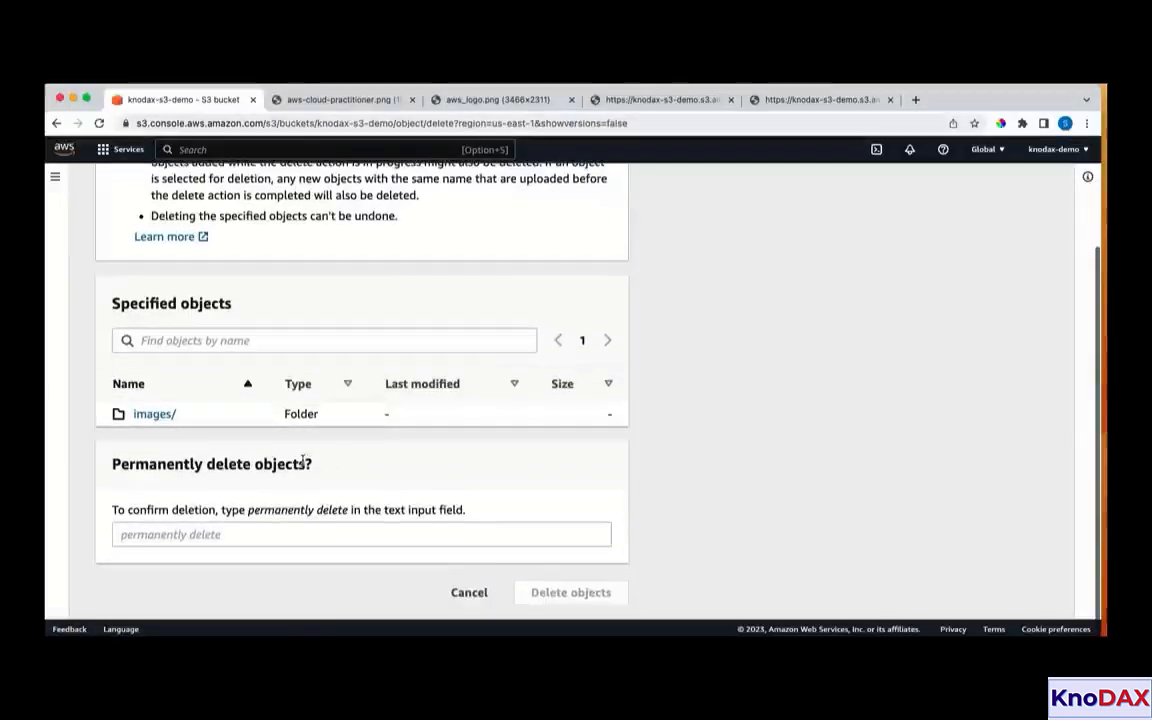
left_click(254, 536)
key("super+v")
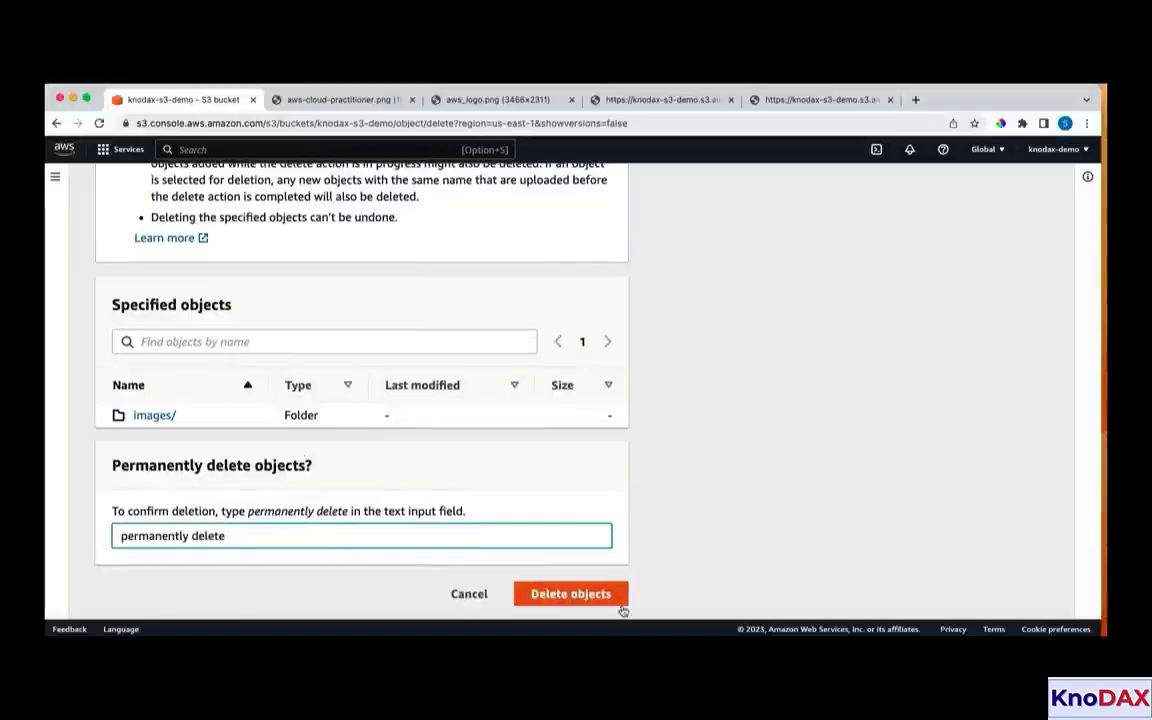
left_click(555, 592)
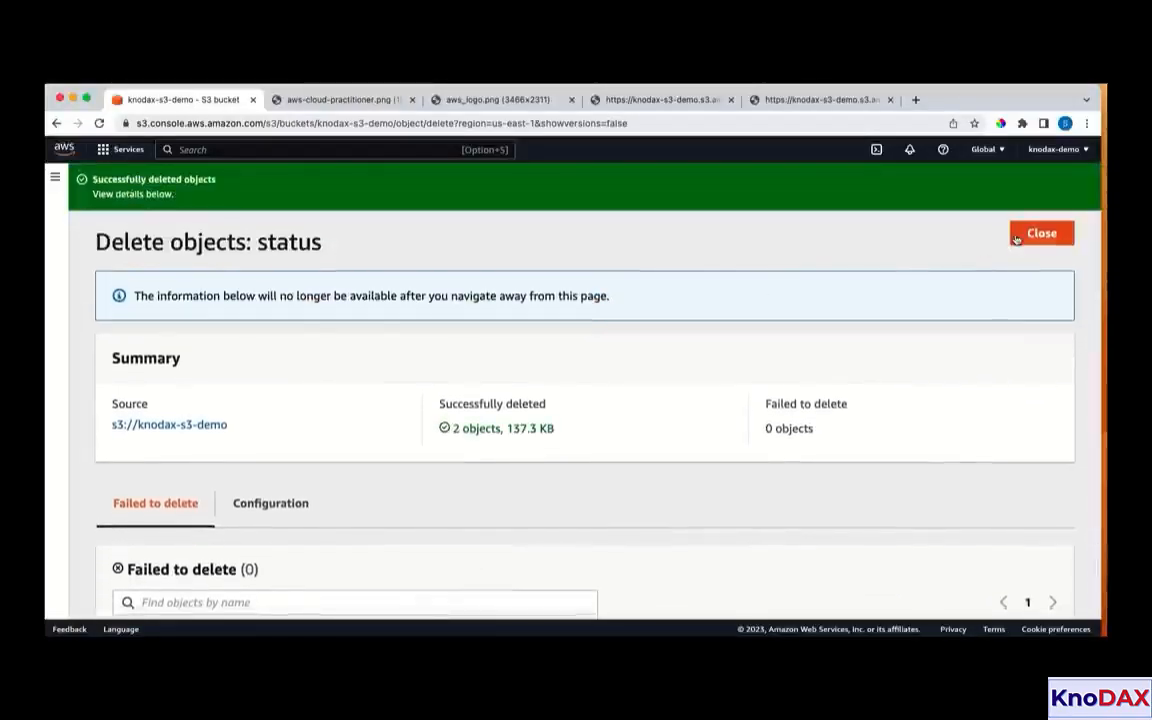
left_click(1031, 236)
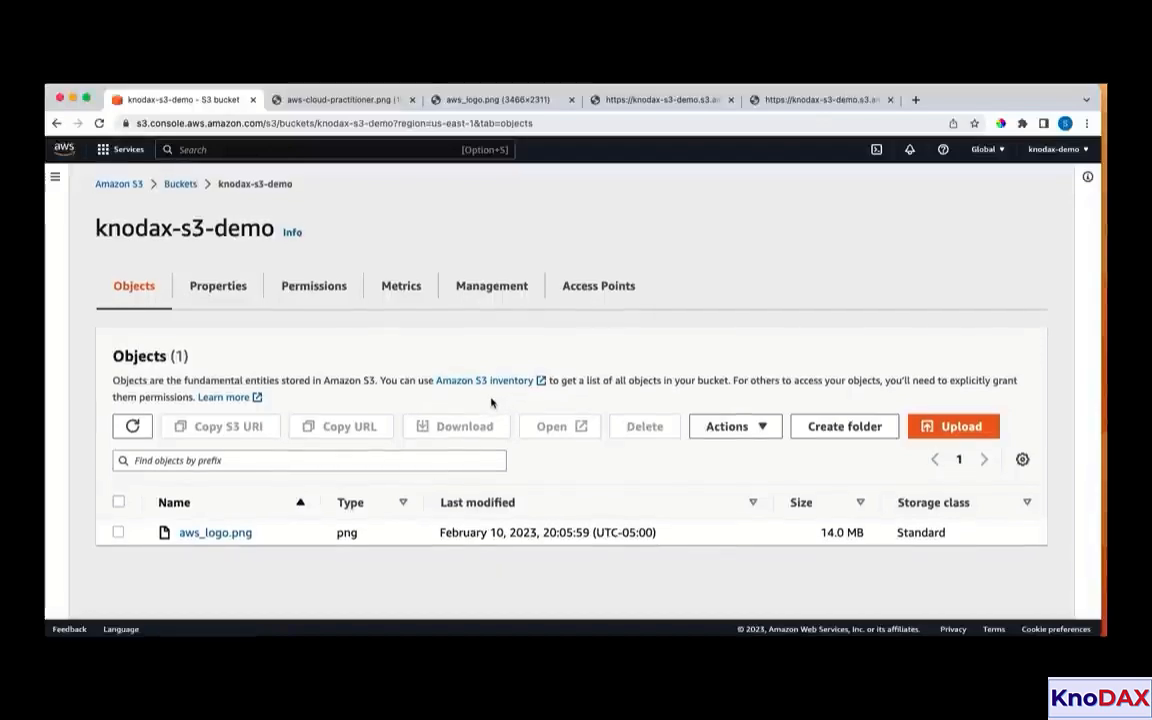
scroll(473, 405, "down", 1)
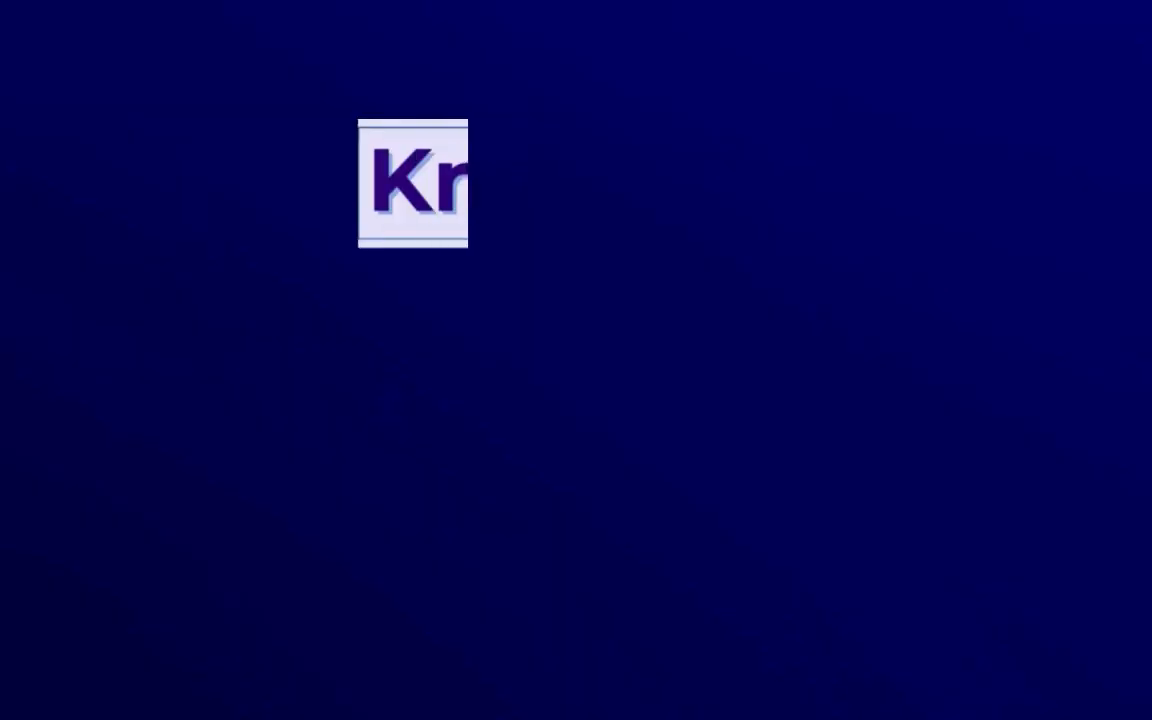